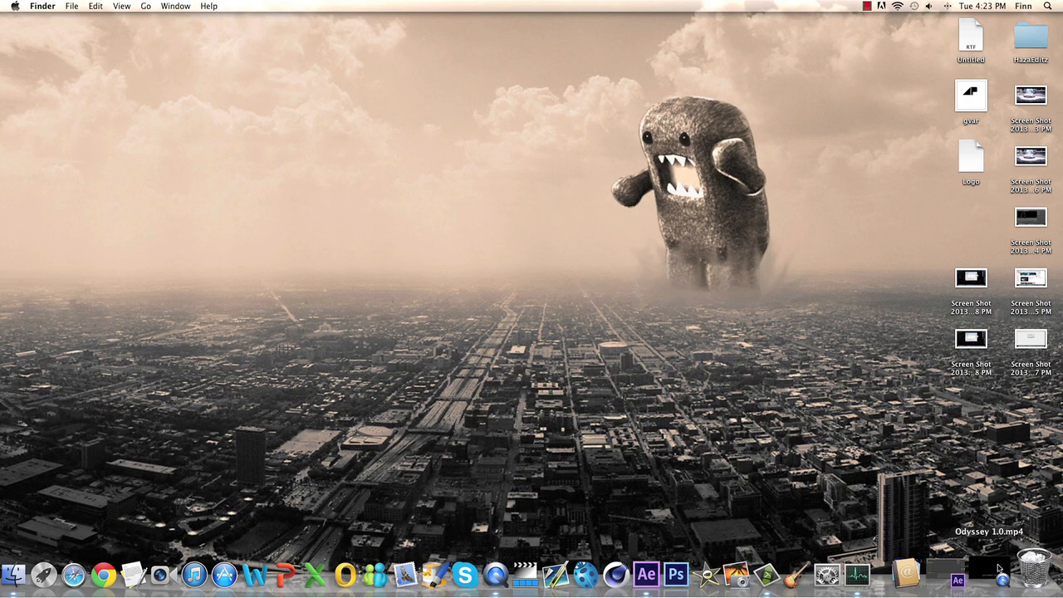
Step: Play the reference video Odyssey 1.0.mp4 from about 00:25 to 00:28 and close it
left_click(1000, 568)
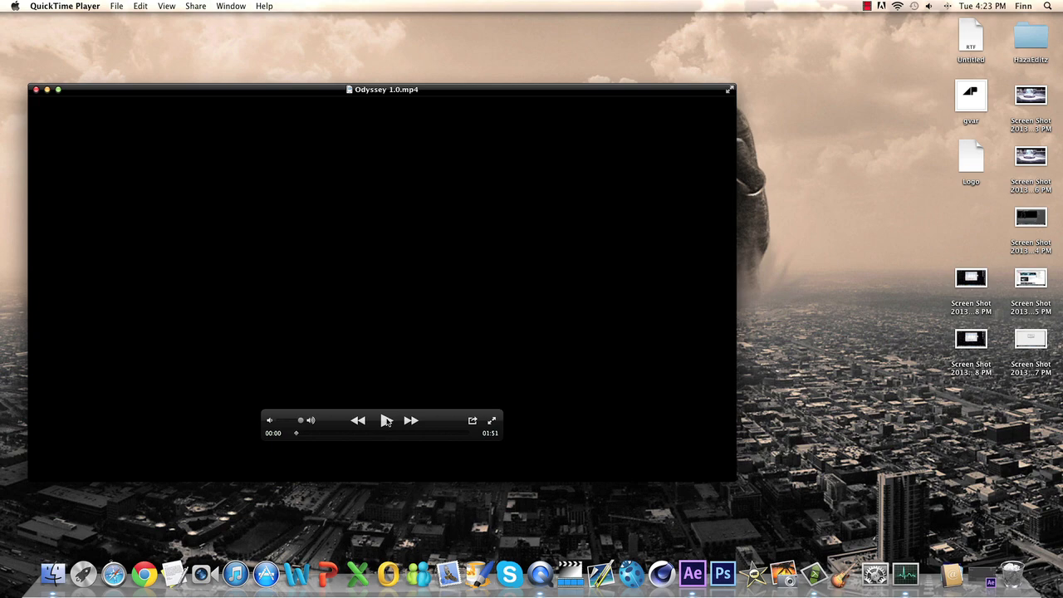
left_click_drag(307, 435, 336, 432)
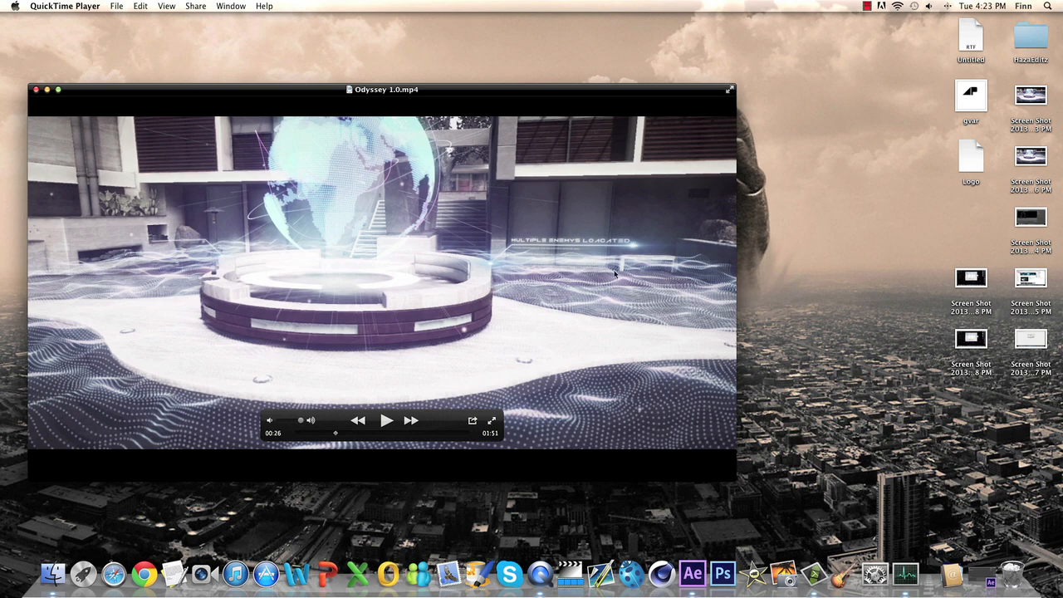
left_click(386, 420)
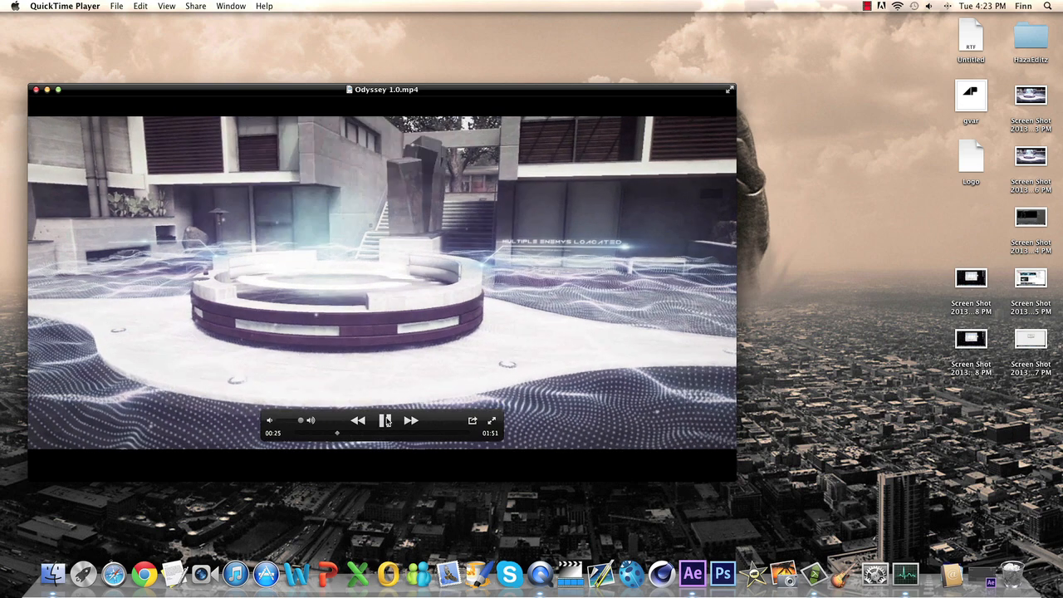
left_click(386, 420)
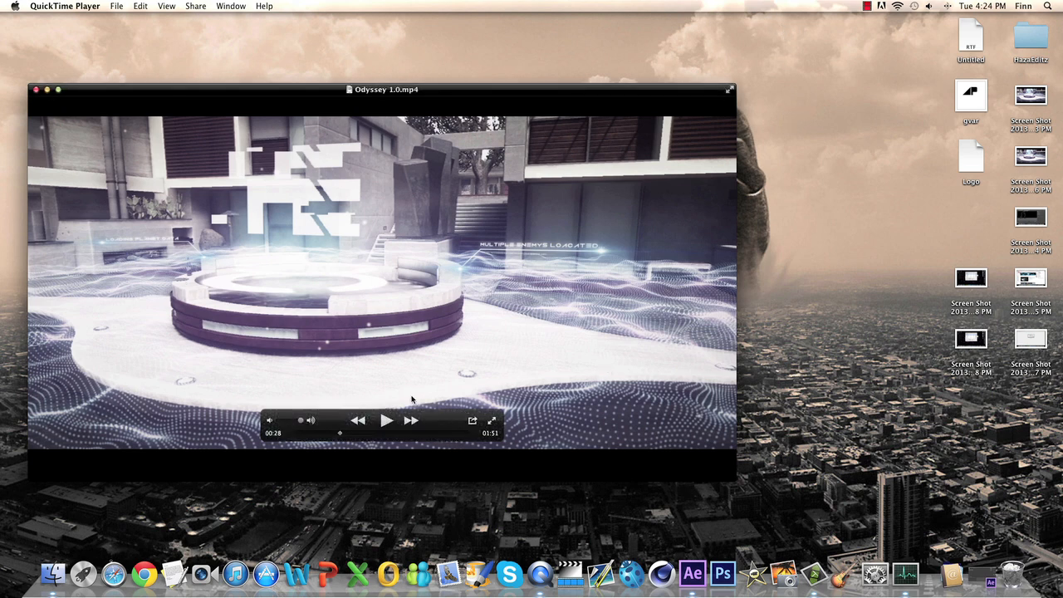
left_click(33, 90)
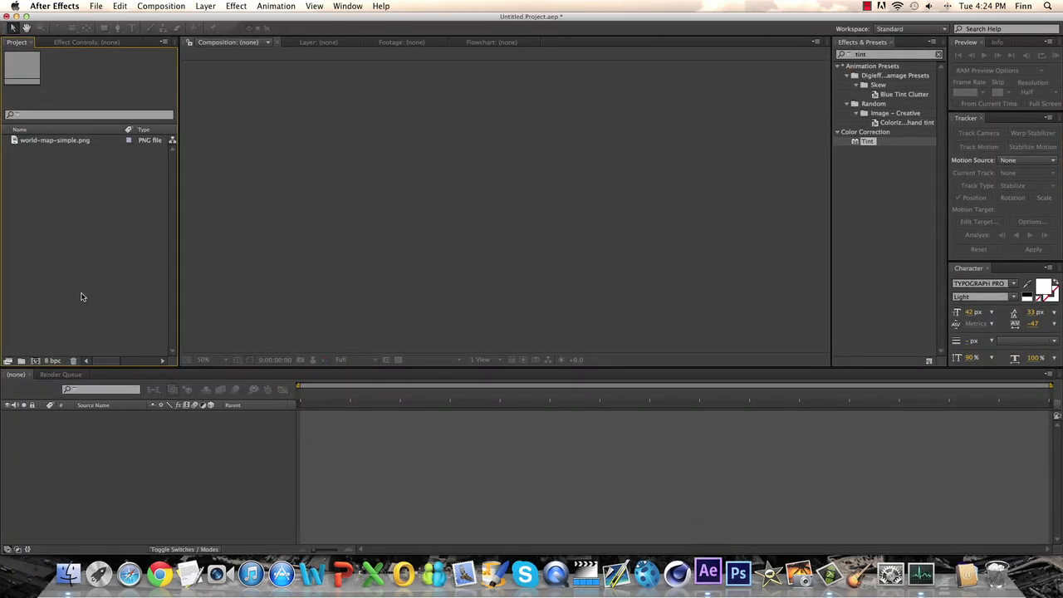
Step: Create a new 1280 x 720 composition
left_click(36, 360)
left_click(633, 424)
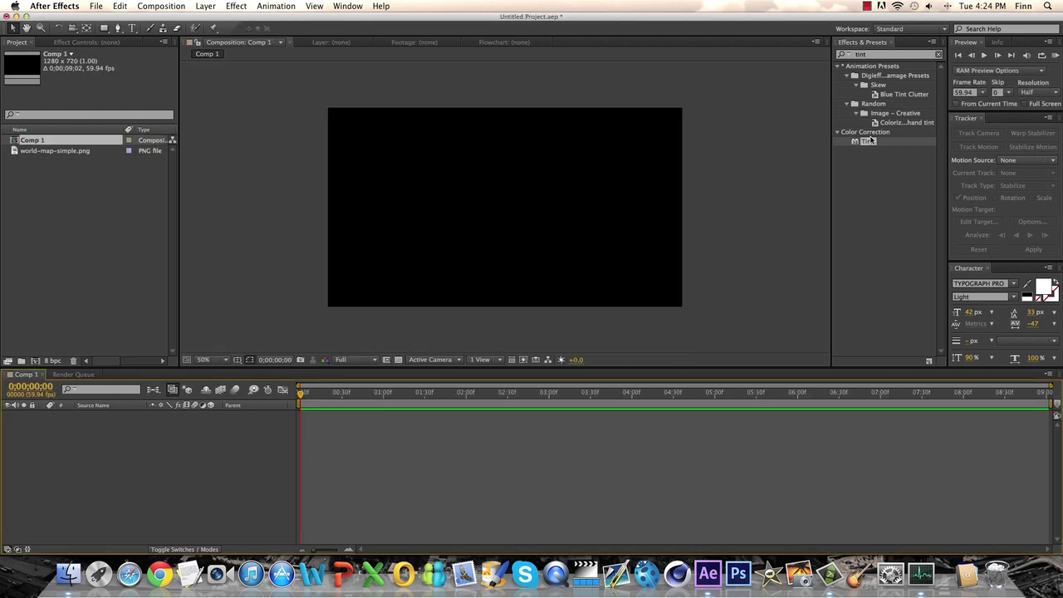
left_click(842, 54)
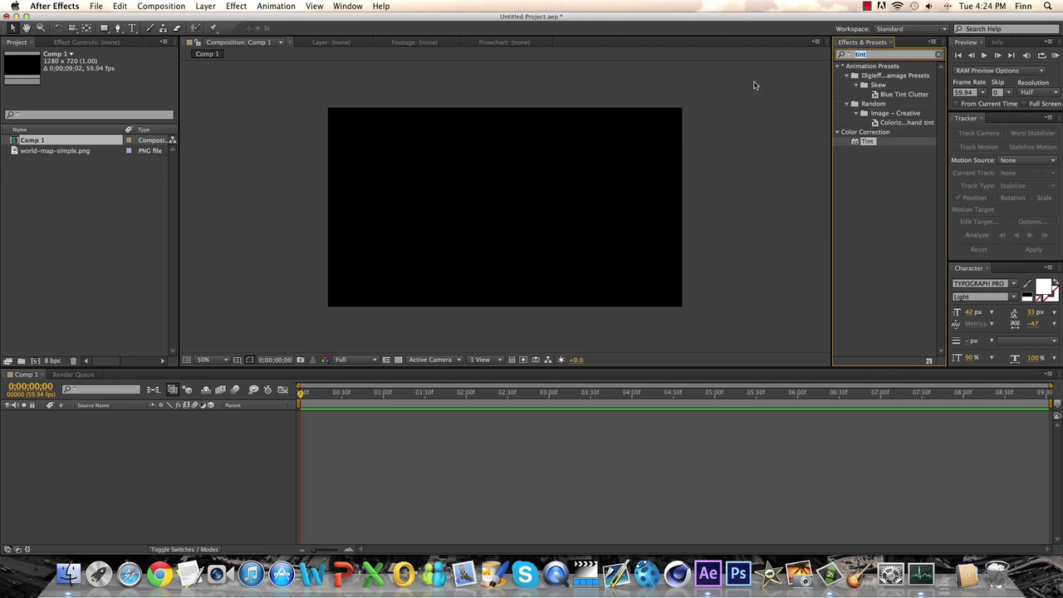
Step: Add a dark gray solid layer of 1280 x 720 px to the composition
left_click(206, 6)
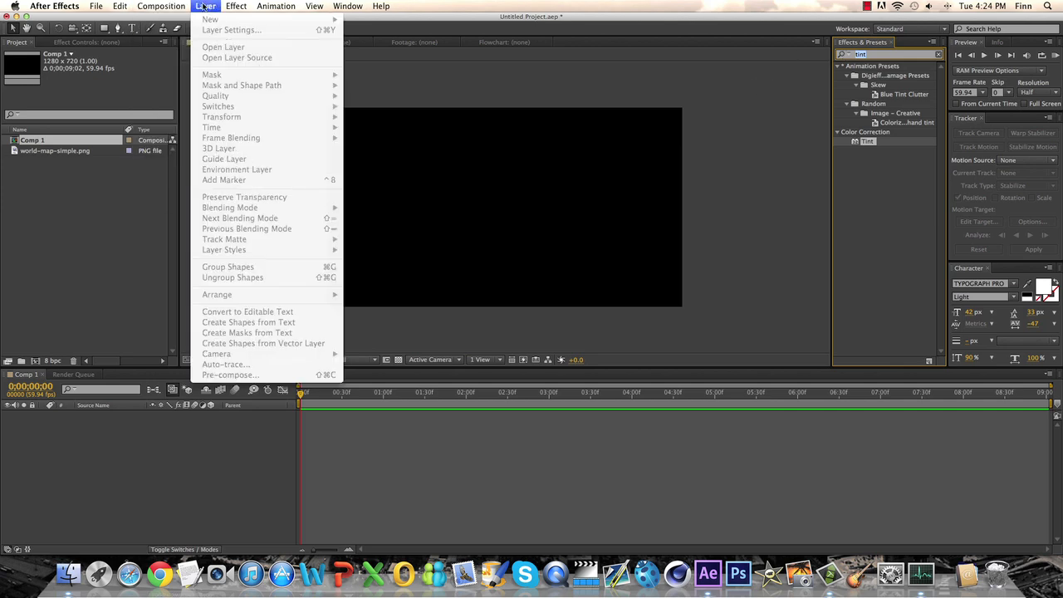
left_click(197, 498)
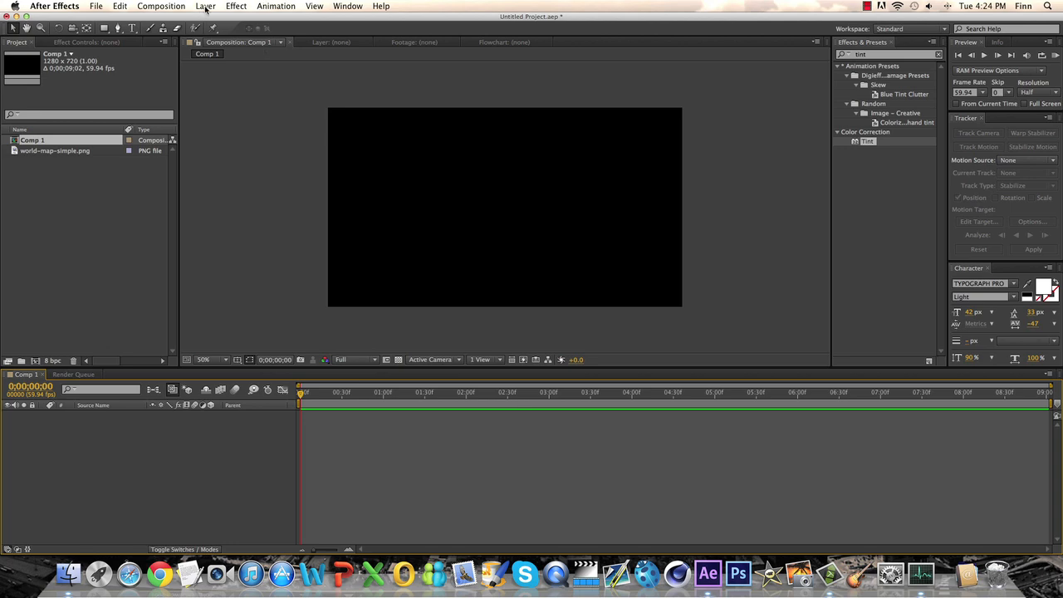
left_click(204, 7)
mouse_move(233, 20)
left_click(375, 34)
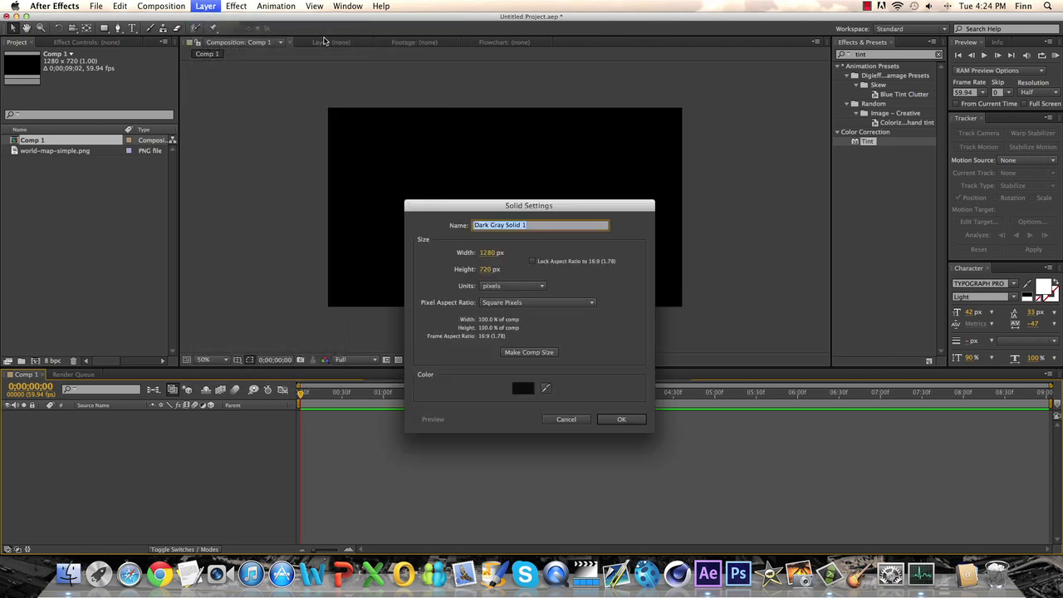
left_click(621, 420)
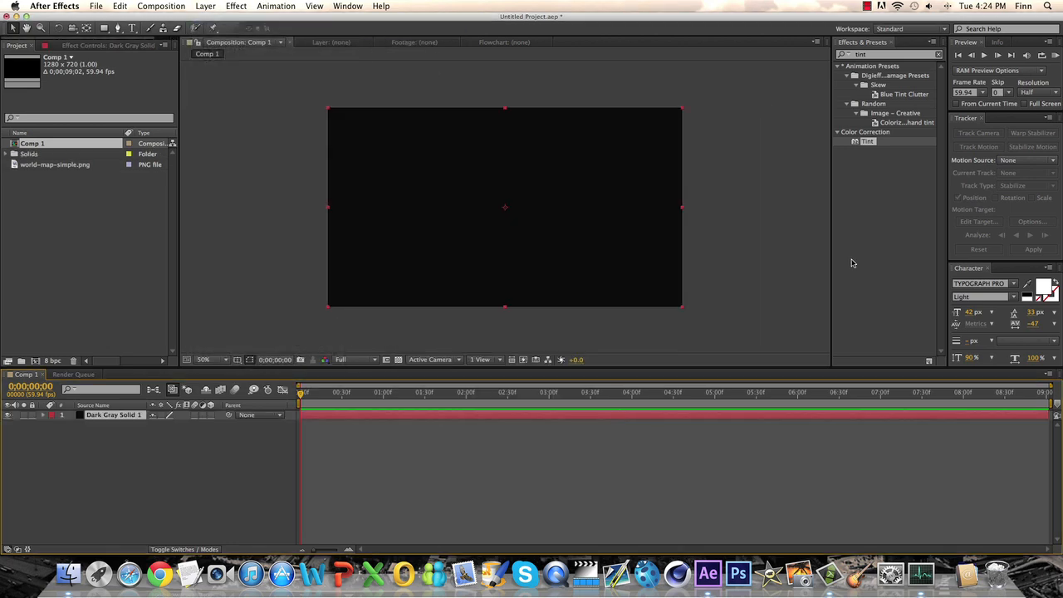
Step: Find the Trapcode Form effect and apply it to the dark gray solid
left_click(875, 224)
left_click(882, 54)
type("form")
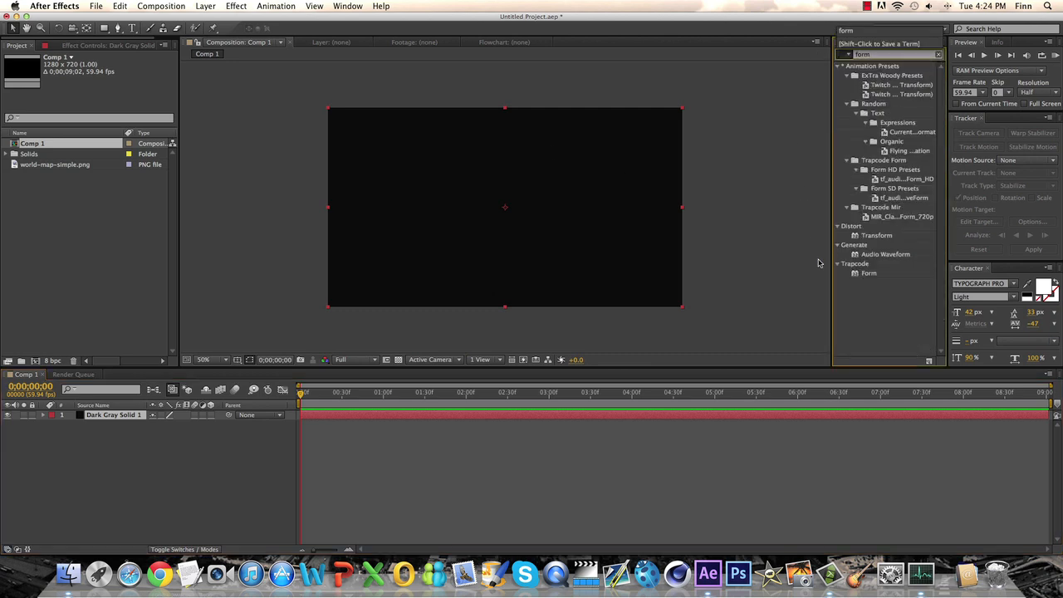
left_click_drag(869, 274, 529, 417)
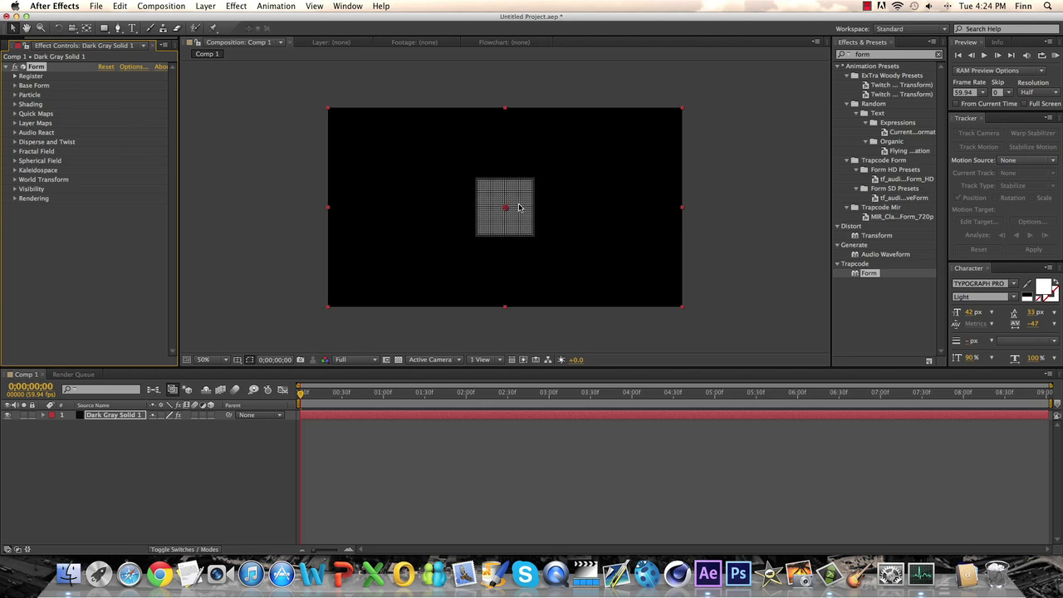
scroll(520, 207, "up", 3)
scroll(520, 208, "down", 6)
Step: Set the Form base grid's Size X to 1280 and its Size Y to 280
left_click(14, 85)
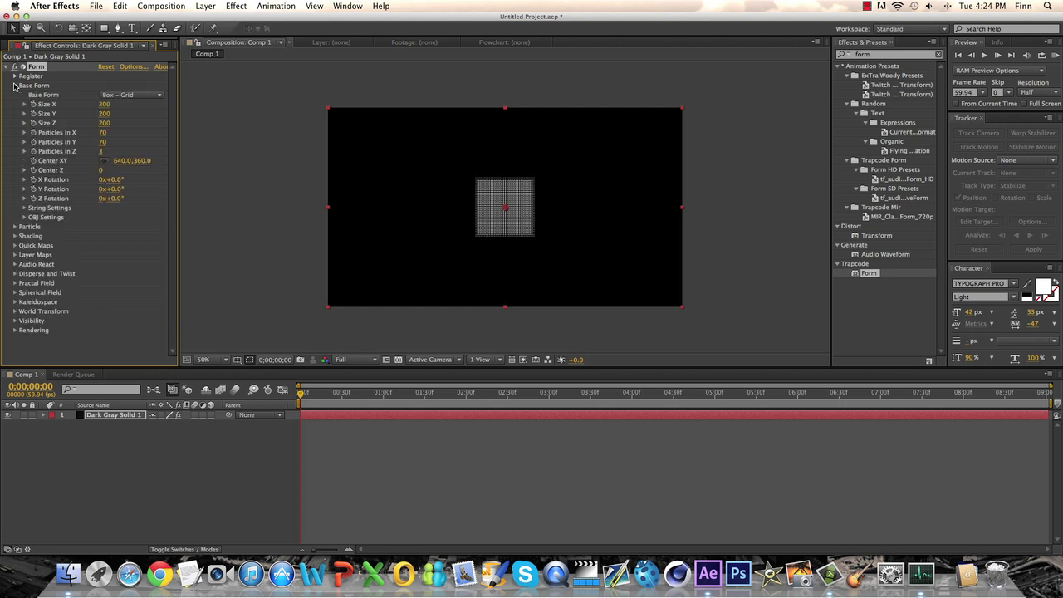
left_click_drag(104, 106, 159, 103)
left_click(106, 104)
type("128")
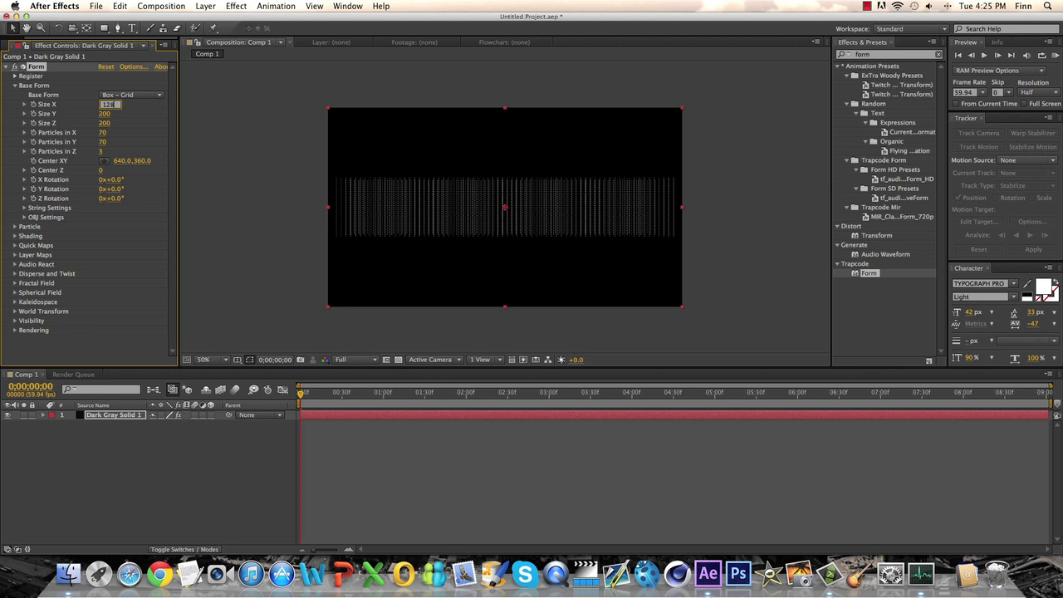
key("Tab")
type("720")
key("Return")
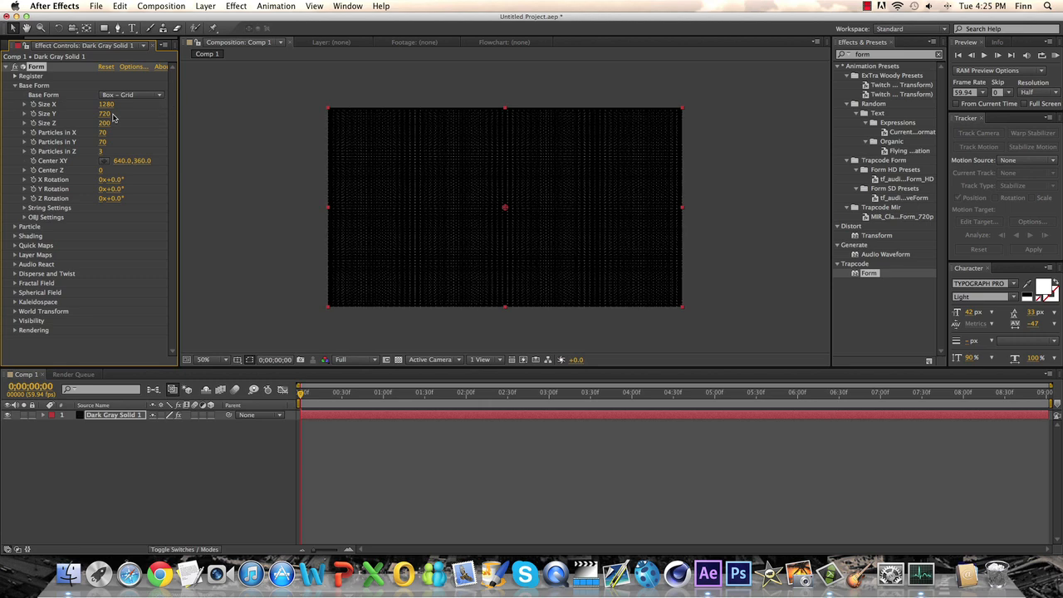
left_click_drag(105, 114, 78, 116)
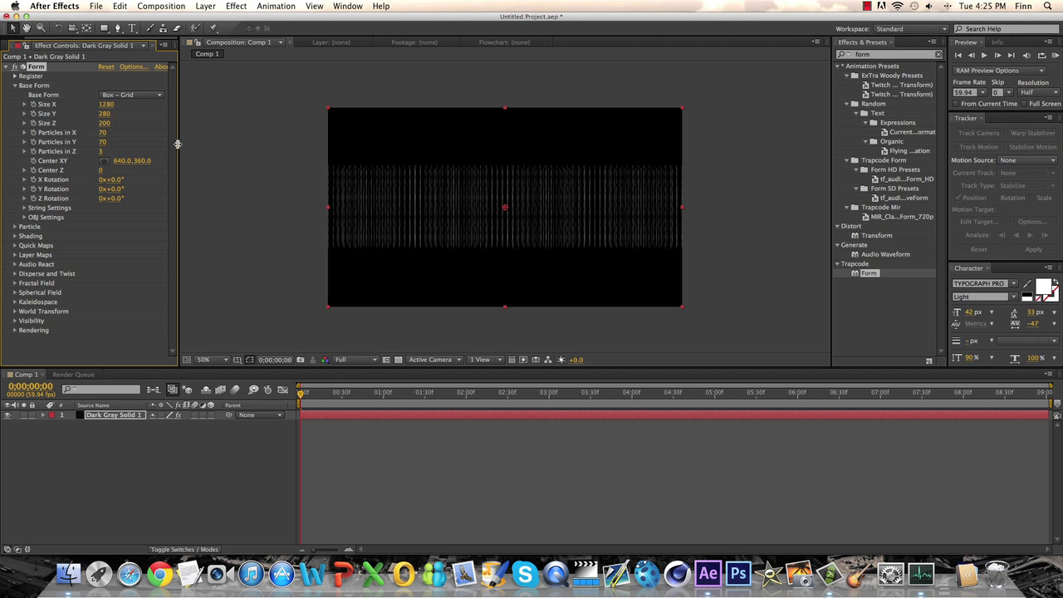
left_click(133, 569)
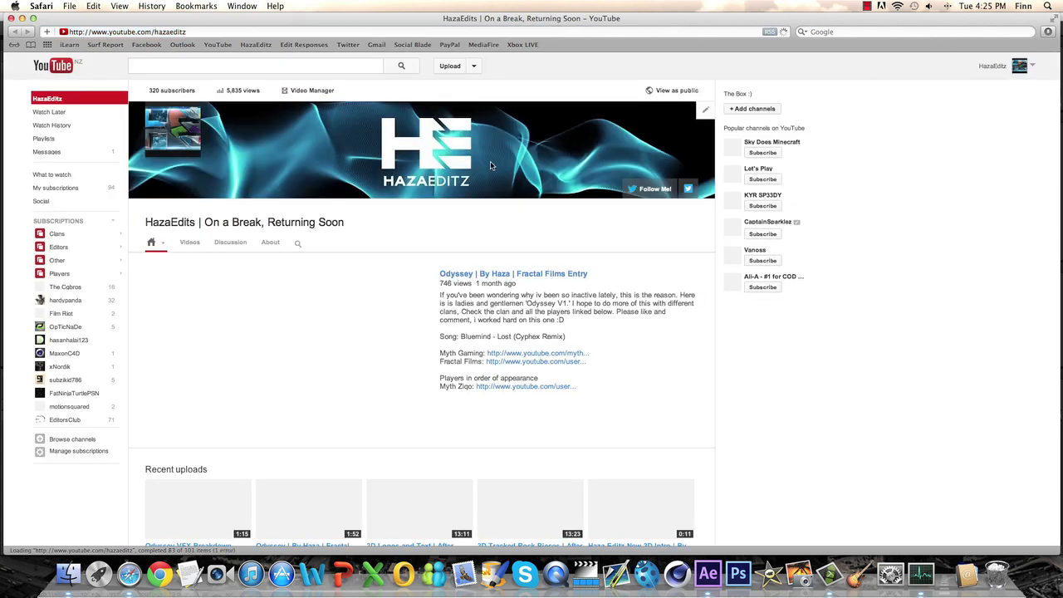
left_click(10, 18)
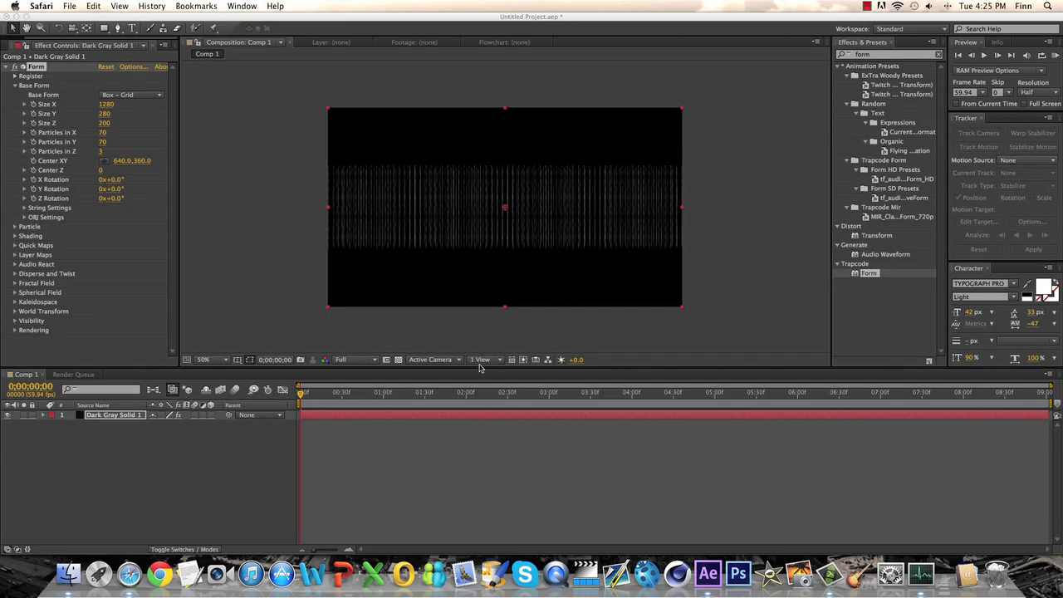
left_click(491, 303)
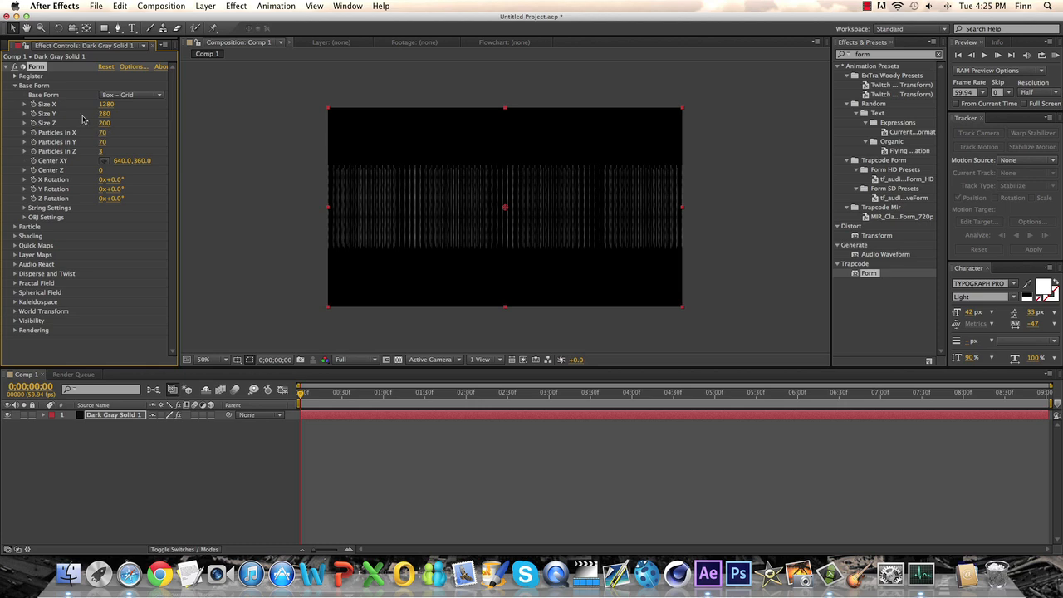
Step: Set the base form's particle counts to 172 in X, 53 in Y and 1 in Z
left_click_drag(102, 133, 137, 141)
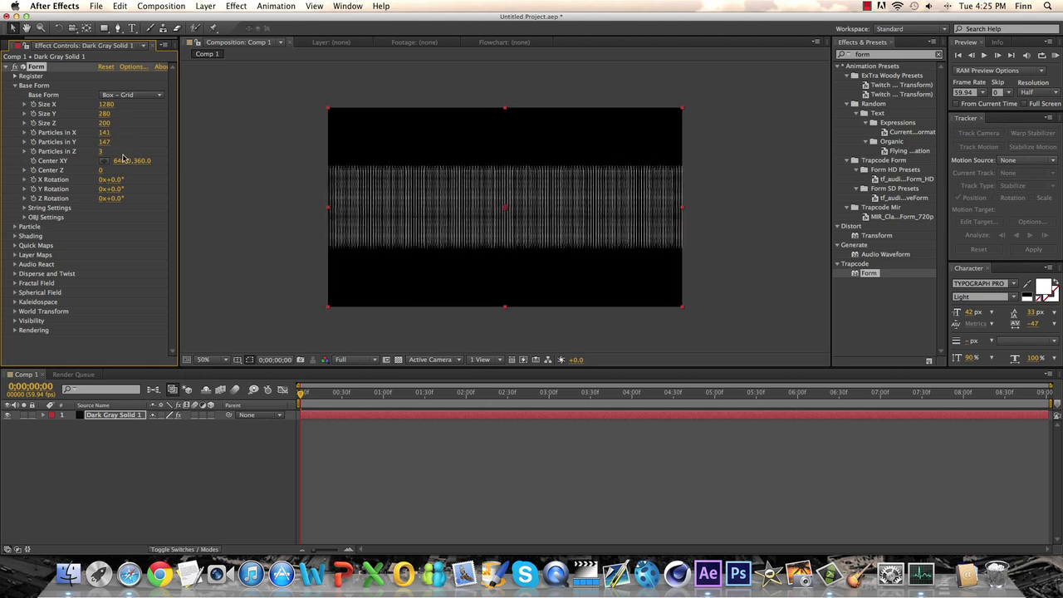
left_click(100, 152)
type("1")
key("Return")
left_click_drag(105, 142, 71, 142)
scroll(515, 161, "up", 1)
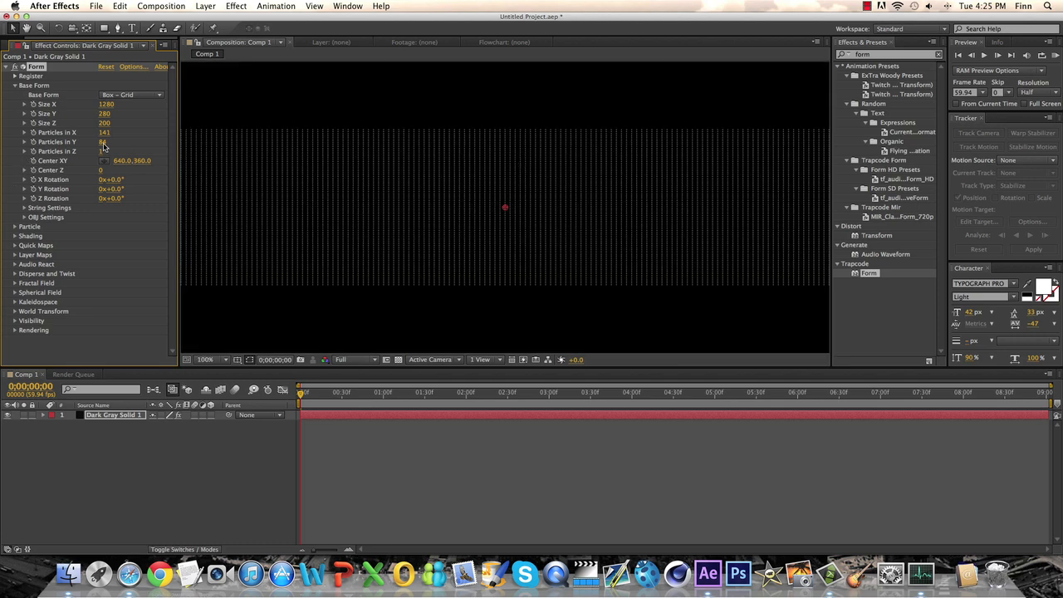
mouse_move(103, 132)
left_mouse_down()
mouse_move(125, 132)
mouse_move(88, 142)
left_mouse_up()
scroll(317, 168, "down", 1)
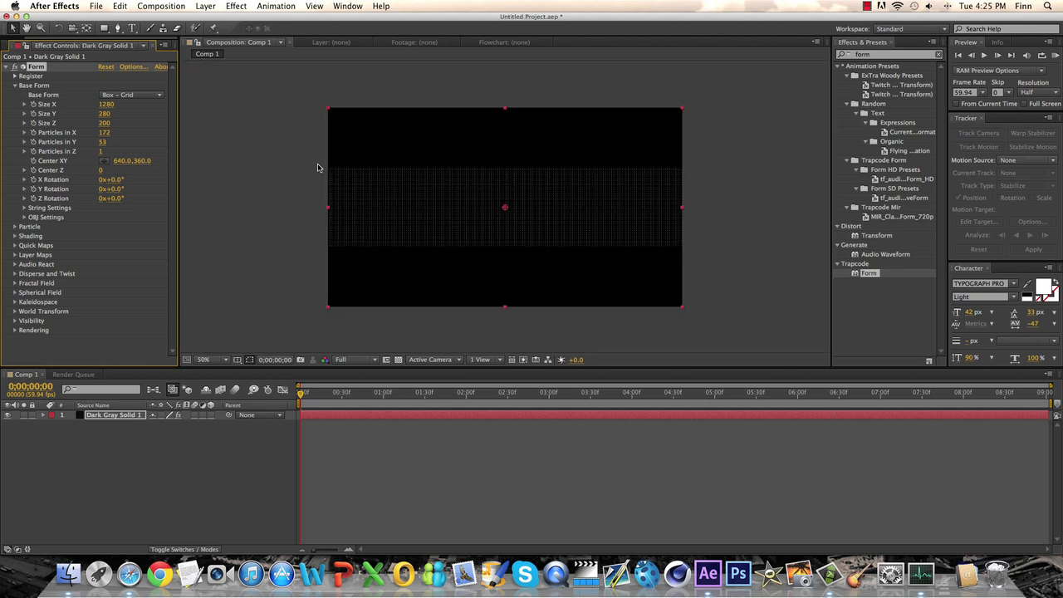
left_click(258, 177)
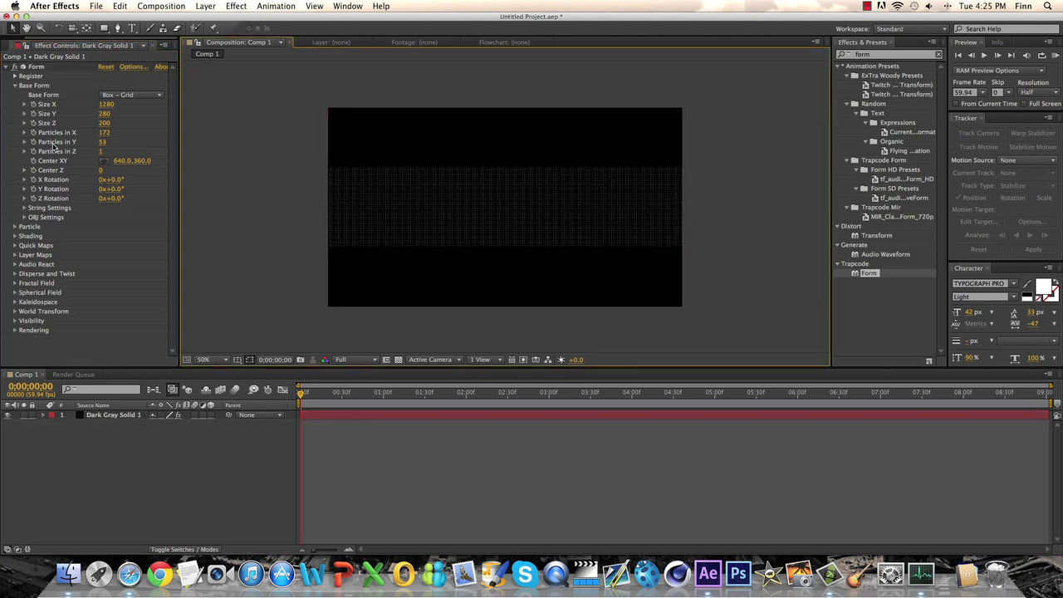
Step: Try shifting the base form's Center XY position, and undo the change
mouse_move(121, 160)
left_mouse_down()
mouse_move(200, 154)
mouse_move(35, 165)
mouse_move(143, 163)
mouse_move(133, 165)
left_mouse_up()
left_click(132, 161)
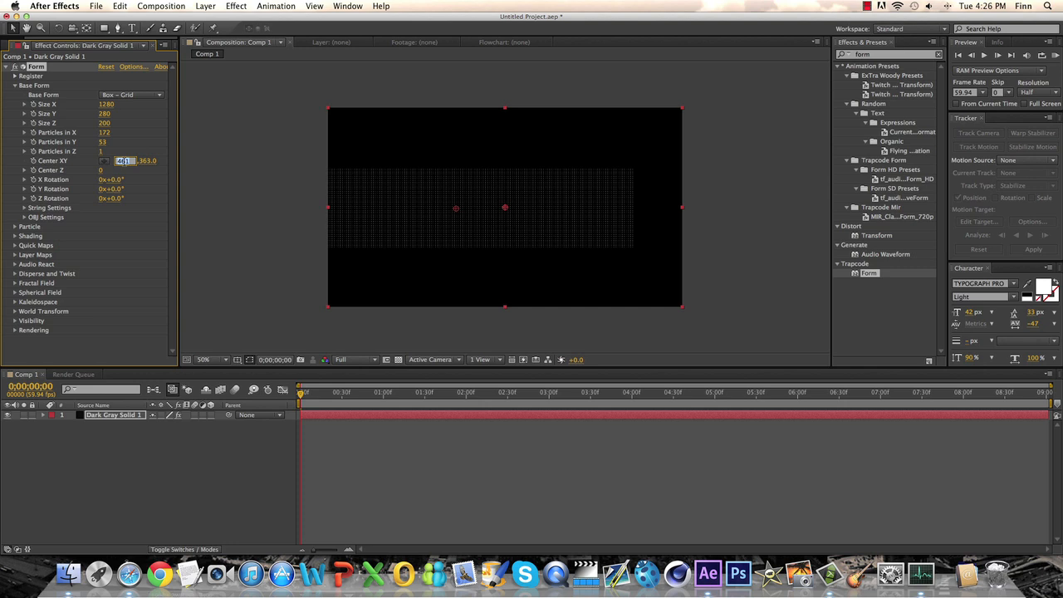
left_click(141, 176)
key("super+z")
Step: Try different Center Z and X Rotation values on the base form, and undo the changes
key("super+z")
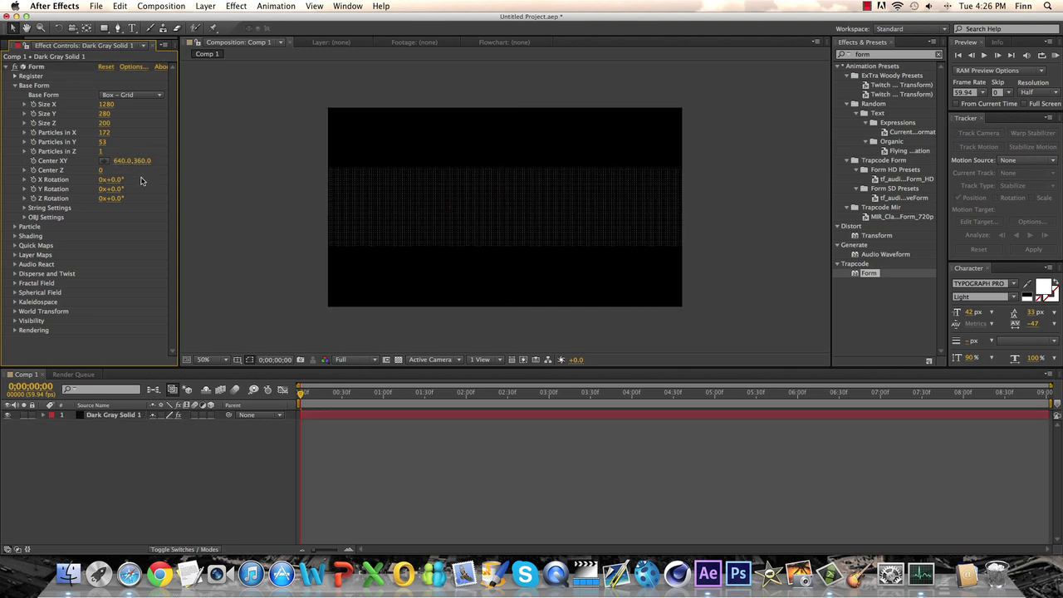
mouse_move(101, 171)
left_mouse_down()
mouse_move(158, 171)
mouse_move(110, 172)
left_mouse_up()
key("super+z")
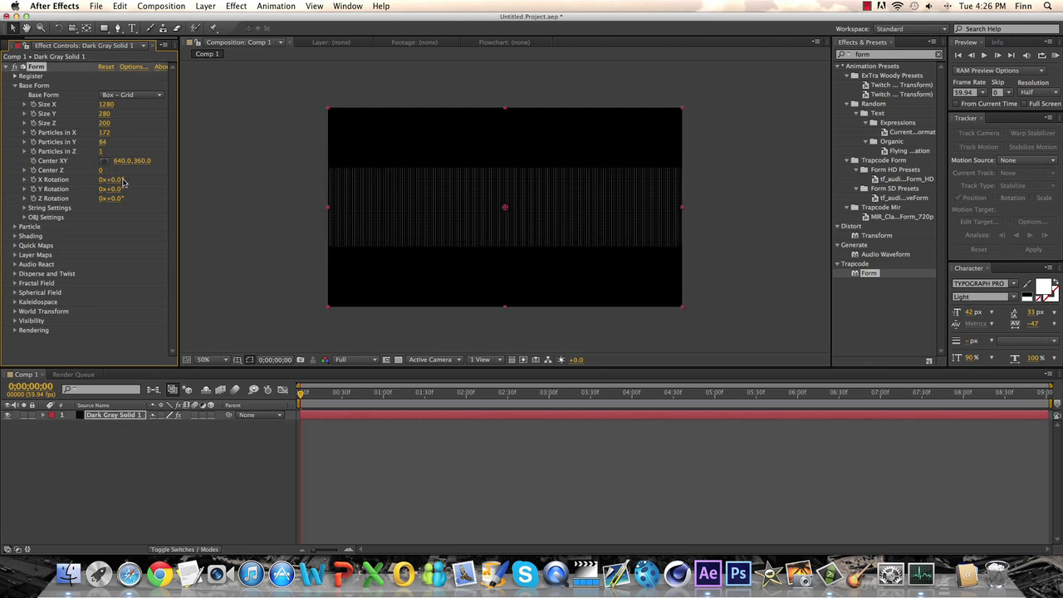
left_click_drag(116, 181, 145, 182)
key("super+z")
Step: Set the Sphere Feather of the Form particles to 100
left_click(15, 86)
left_click(15, 95)
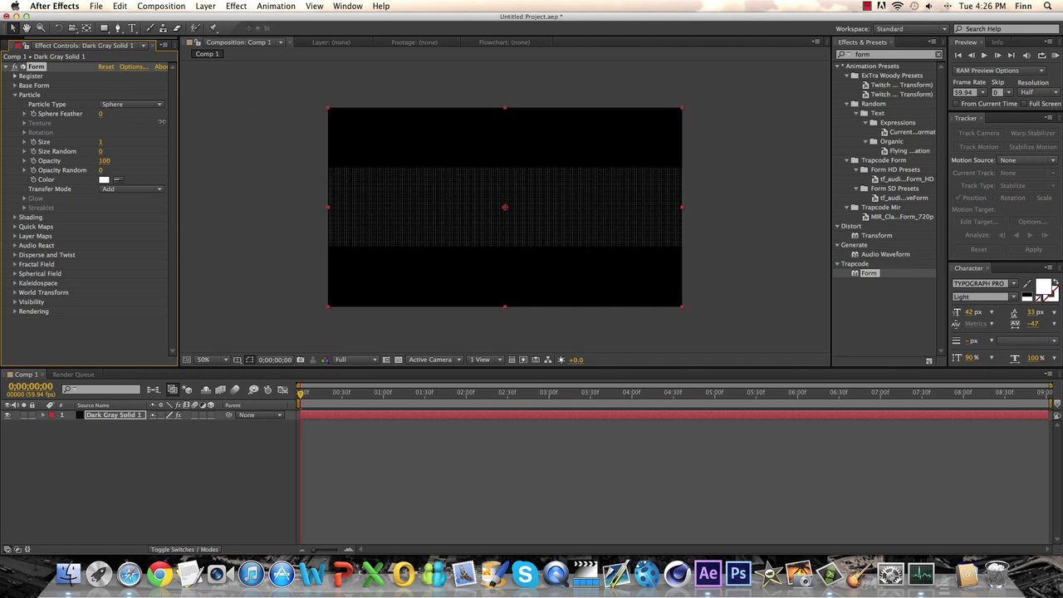
left_click_drag(295, 135, 419, 127)
mouse_move(100, 146)
left_mouse_down()
mouse_move(121, 145)
mouse_move(86, 139)
mouse_move(105, 143)
left_mouse_up()
key("period")
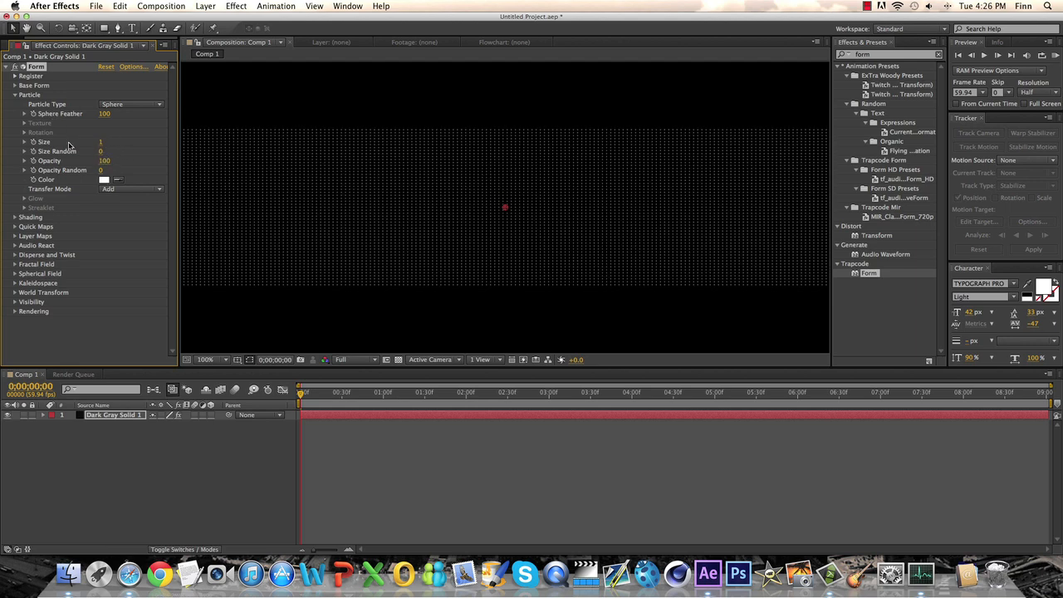
Step: Change the Form particles' color to a medium blue
left_click(104, 179)
mouse_move(611, 416)
left_mouse_down()
mouse_move(612, 381)
mouse_move(507, 341)
mouse_move(521, 348)
left_mouse_up()
left_click_drag(613, 385, 612, 387)
left_click_drag(555, 358, 549, 369)
left_click(700, 334)
key("comma")
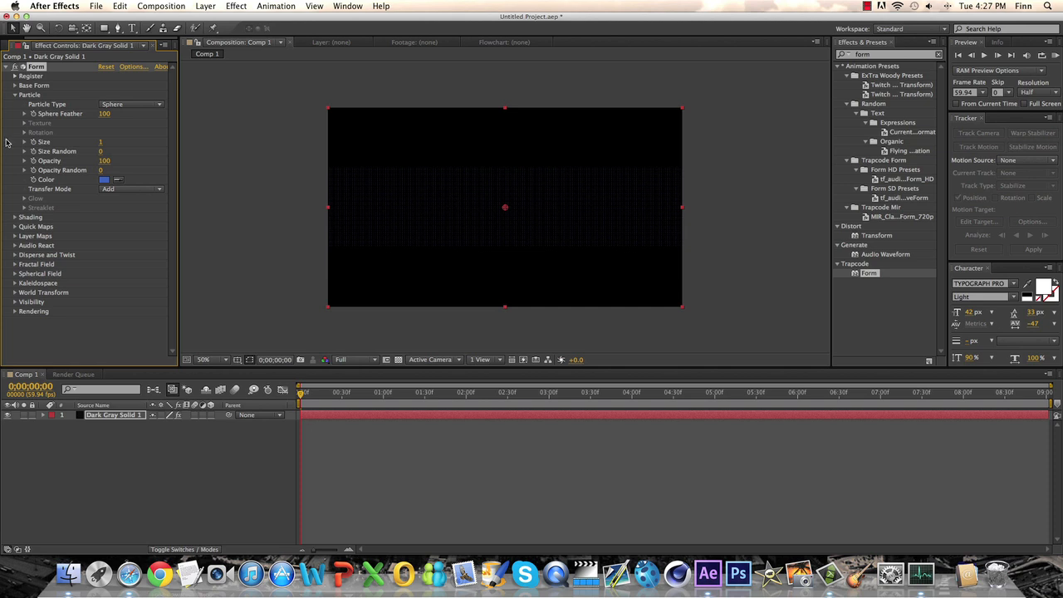
left_click(15, 95)
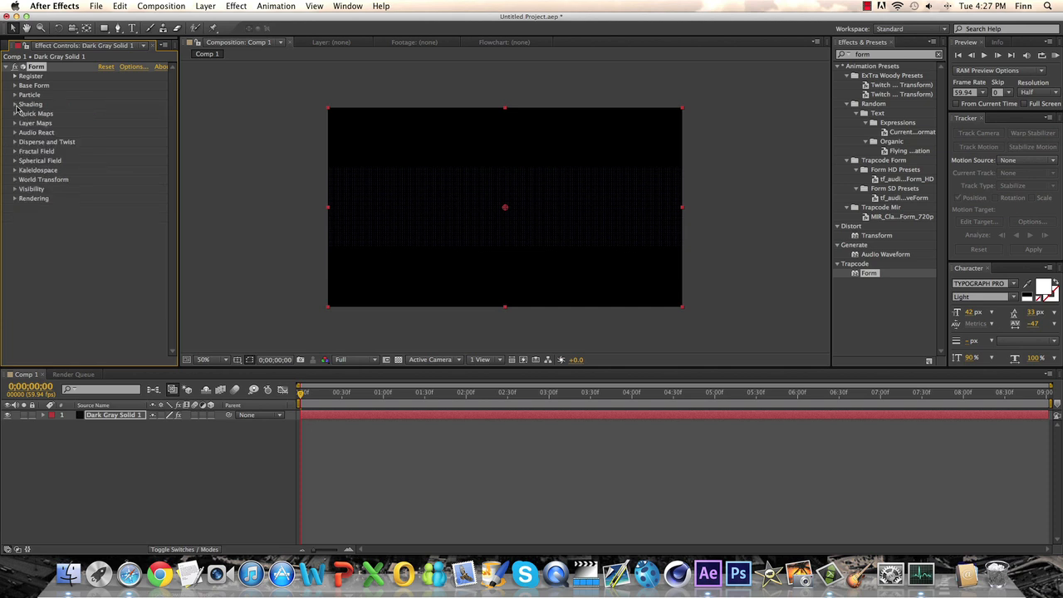
Step: Look through Form's Quick Maps, Layer Maps, Disperse and Twist, and Audio React settings, including the available audio layers
left_click(15, 114)
left_click(14, 113)
left_click(16, 123)
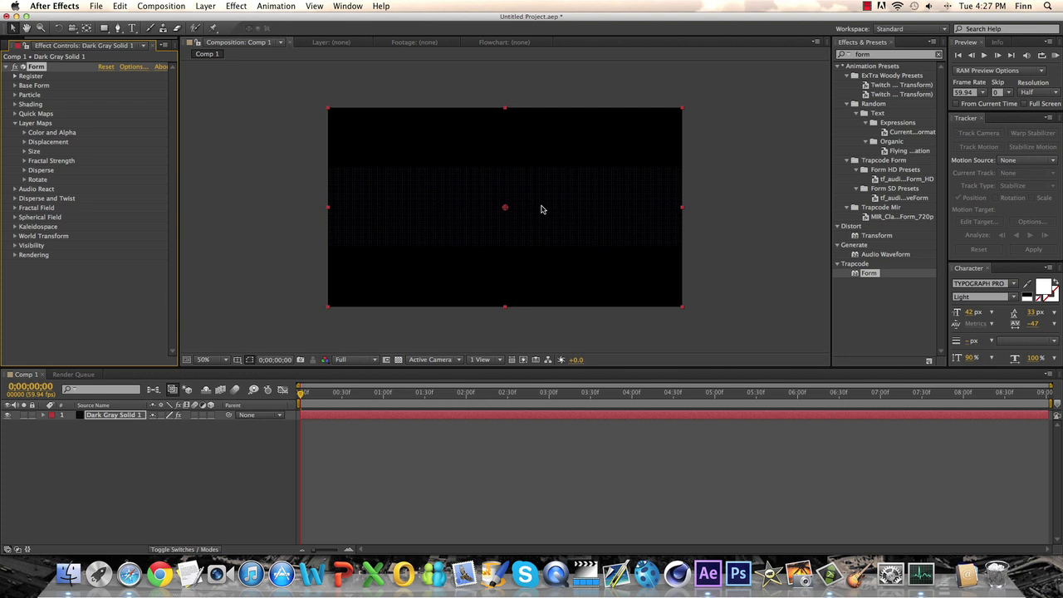
left_click(15, 123)
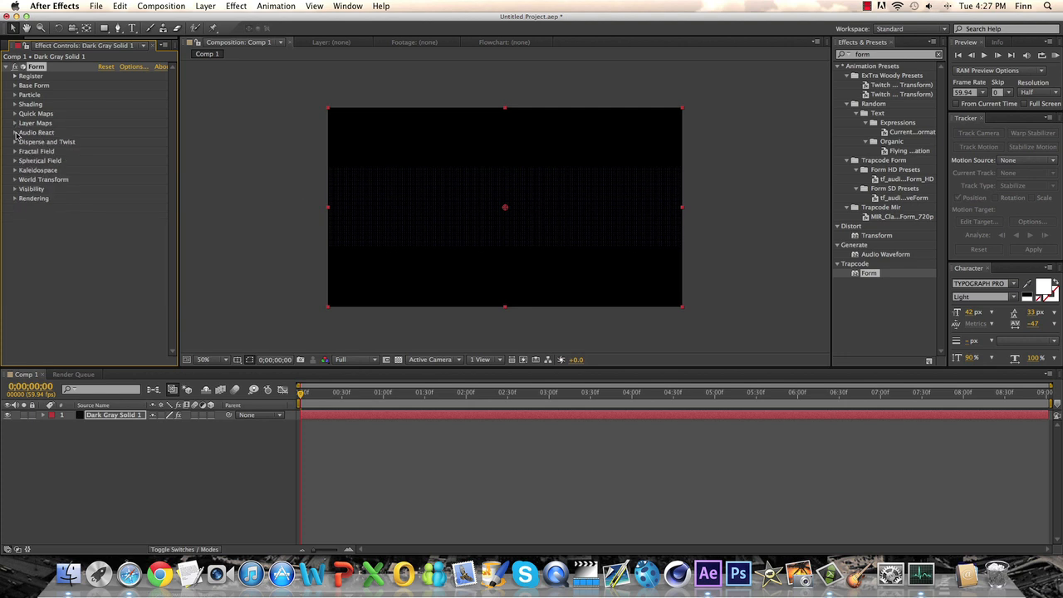
left_click(15, 142)
left_click(15, 142)
left_click(15, 133)
left_click(120, 143)
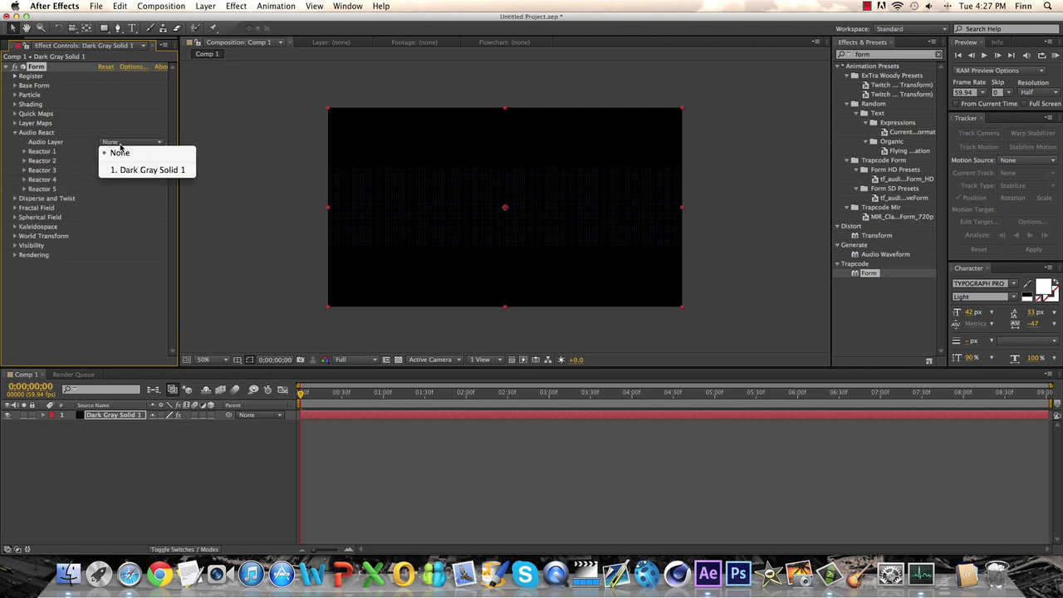
left_click(125, 144)
left_click(126, 144)
left_click(60, 143)
left_click(14, 133)
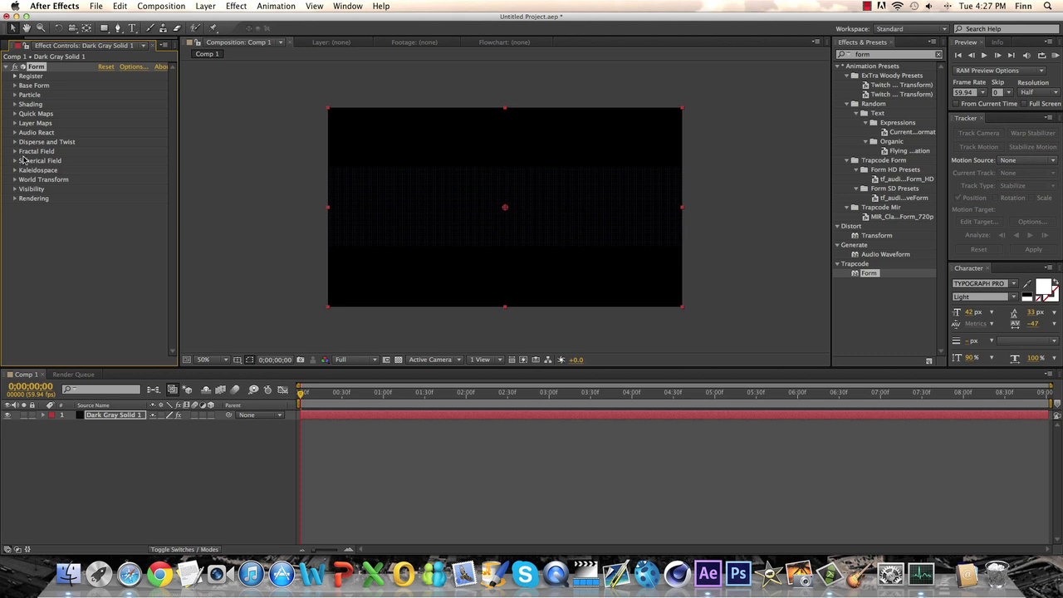
Step: Raise the Fractal Field's Displace value to 192 to distort the particle grid into waves
left_click(15, 153)
left_click(15, 152)
left_click(15, 152)
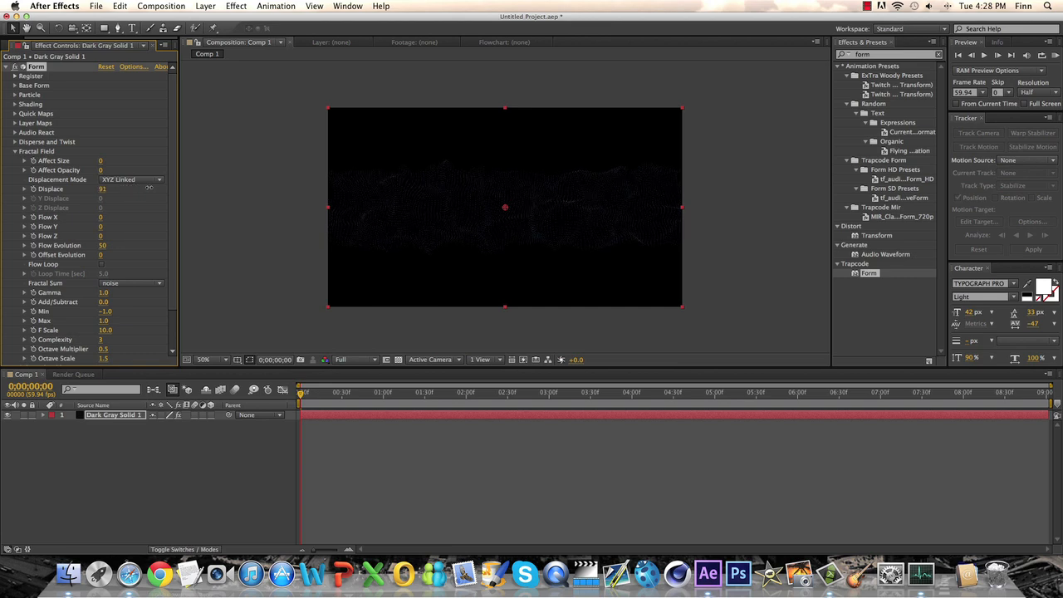
key("period")
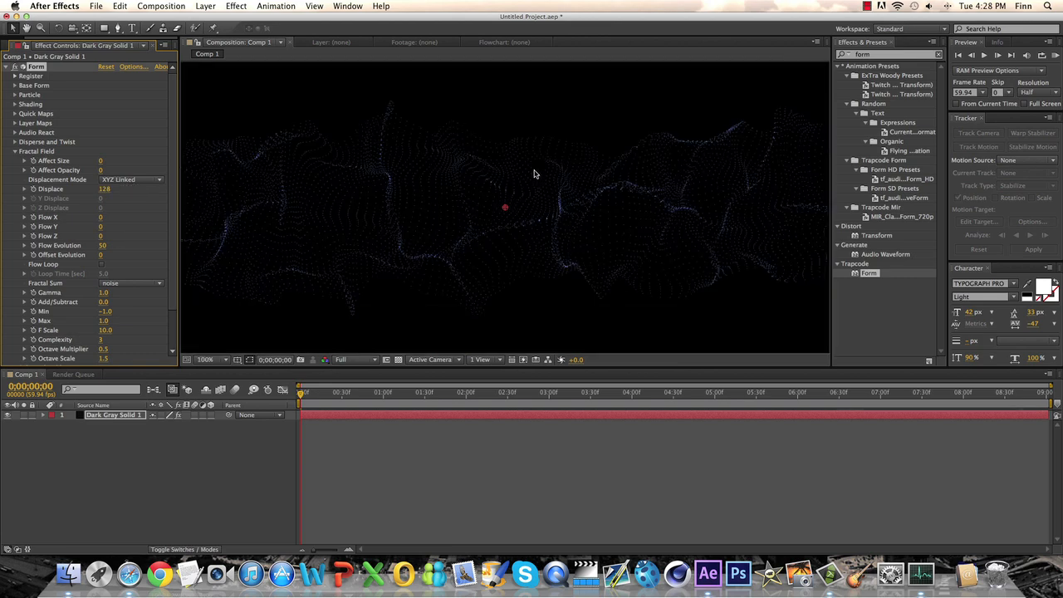
key("comma")
key("period")
left_click_drag(103, 189, 140, 189)
scroll(349, 187, "down", 1)
key("period")
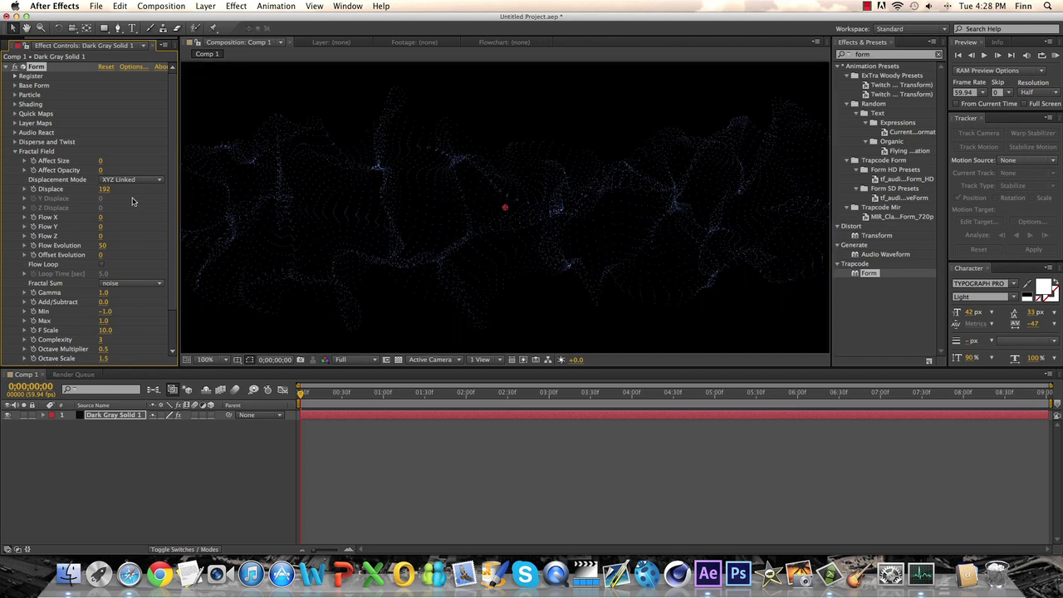
Step: Set the base form's Particles in X to 572 and Particles in Y to 249, and inspect the particles up close
left_click(14, 86)
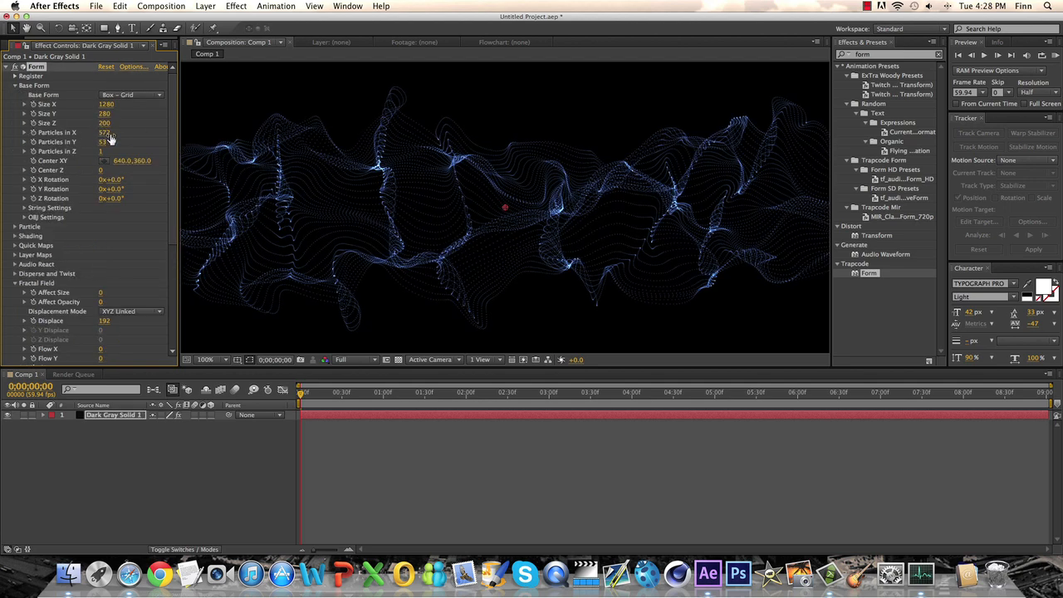
left_click_drag(102, 142, 209, 143)
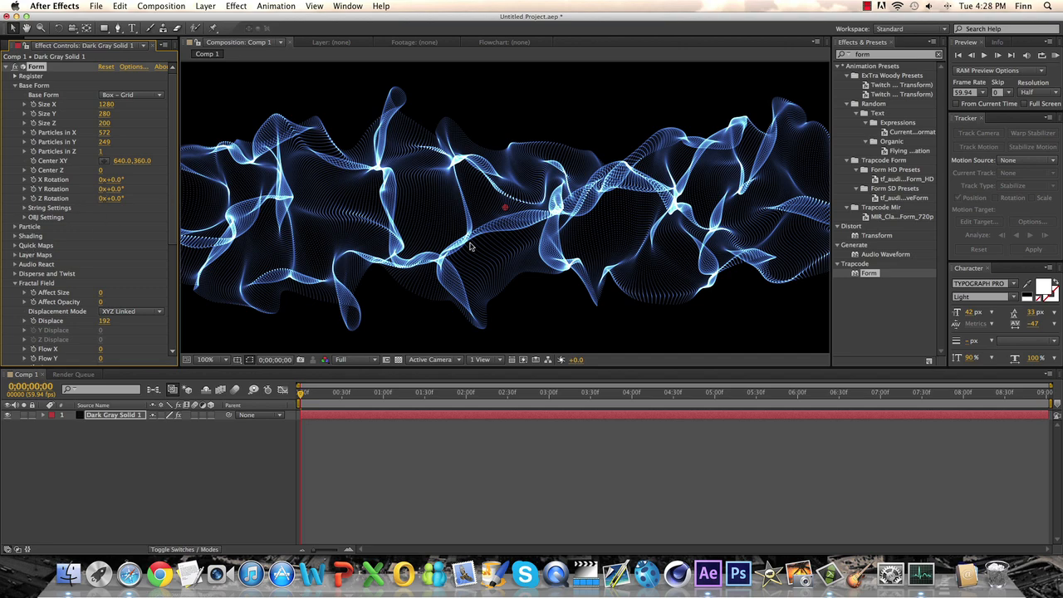
key("comma")
key("comma")
key("period")
key("period")
key("period")
key("period")
key("period")
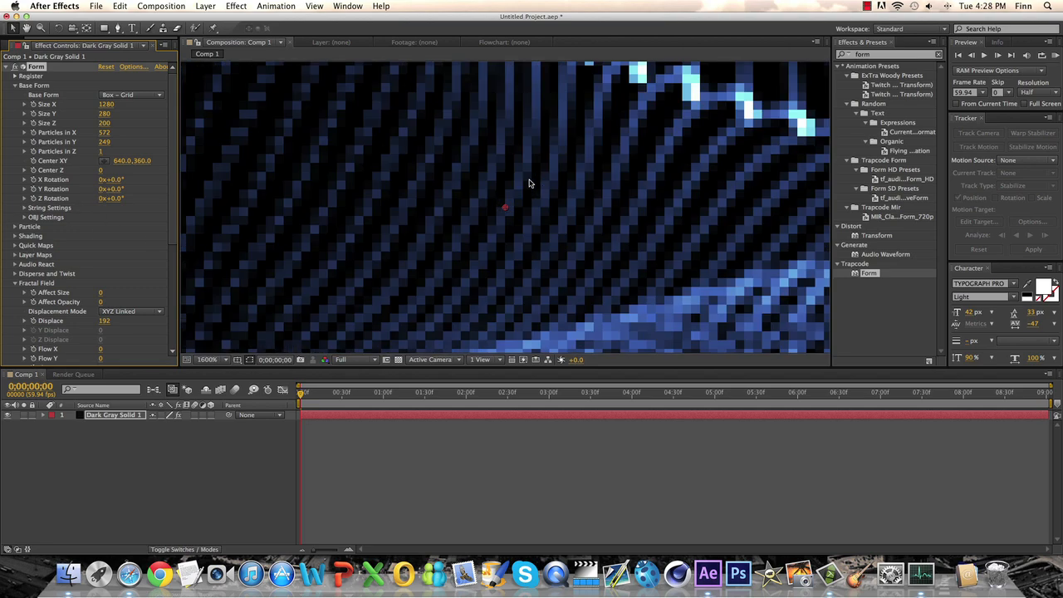
scroll(527, 183, "down", 5)
scroll(527, 184, "up", 4)
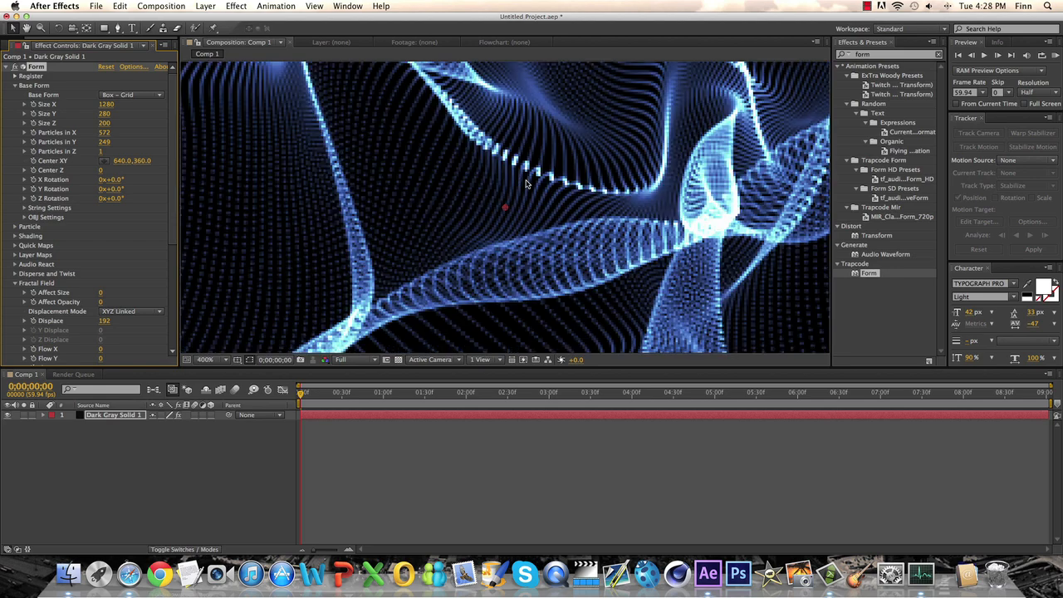
scroll(526, 184, "down", 2)
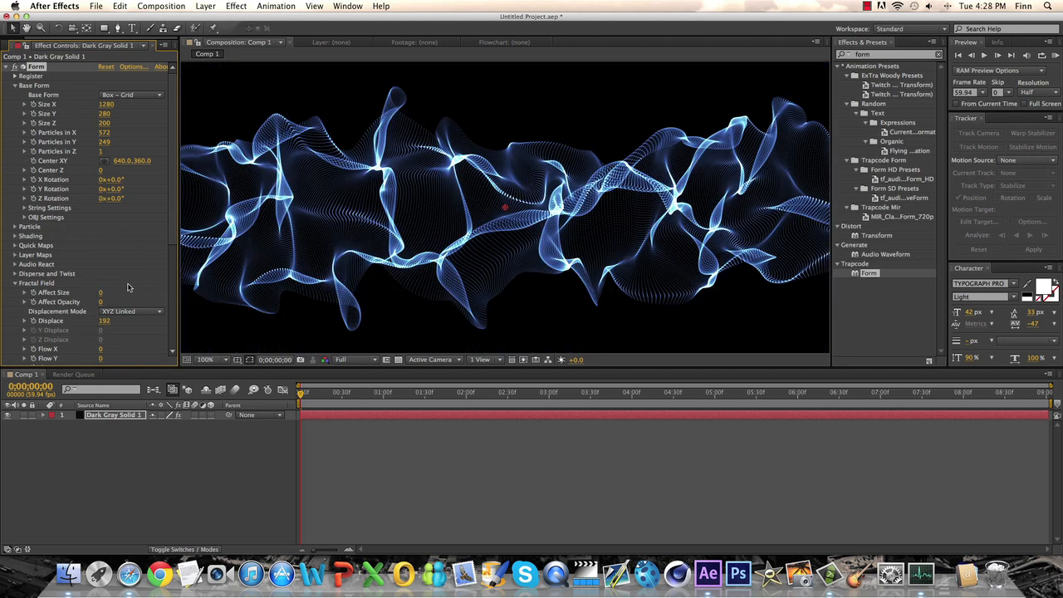
Step: Try Flow X values up to 703 and a Flow Evolution of 111 in the Fractal Field, and restore both settings
scroll(107, 183, "down", 5)
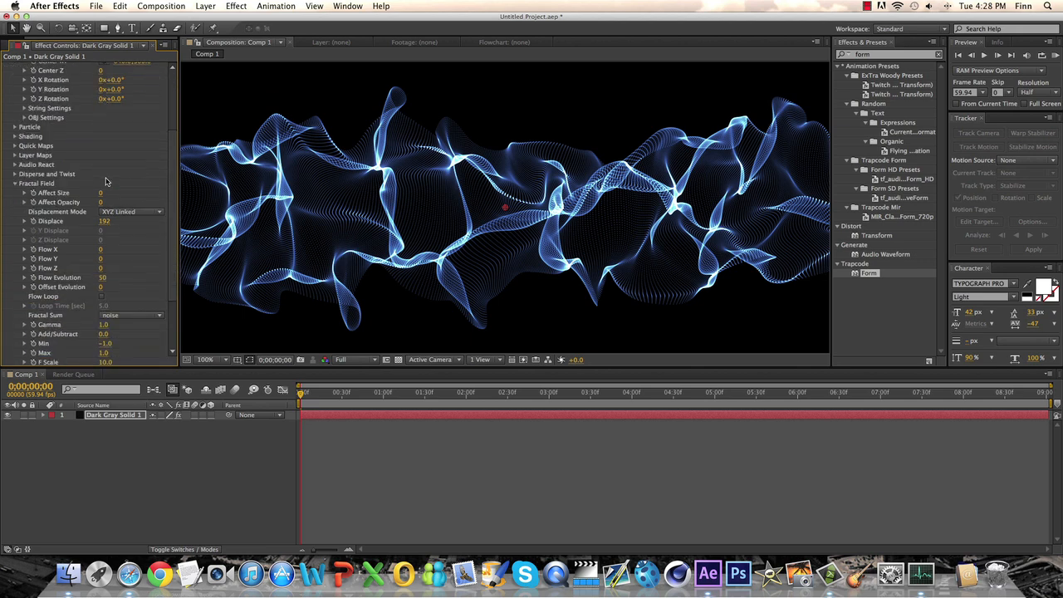
left_click_drag(100, 249, 175, 243)
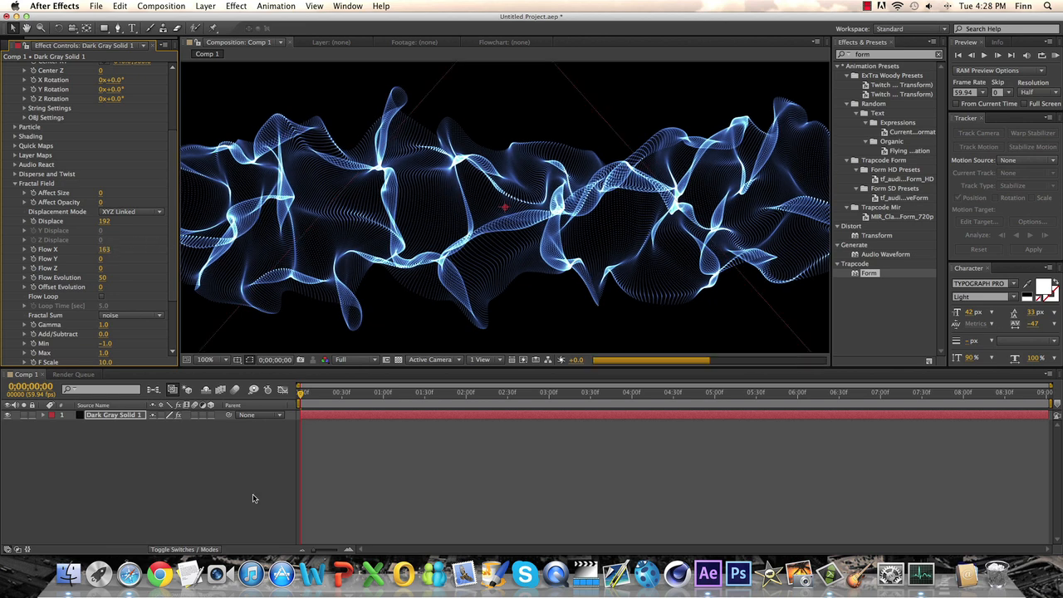
left_click(68, 573)
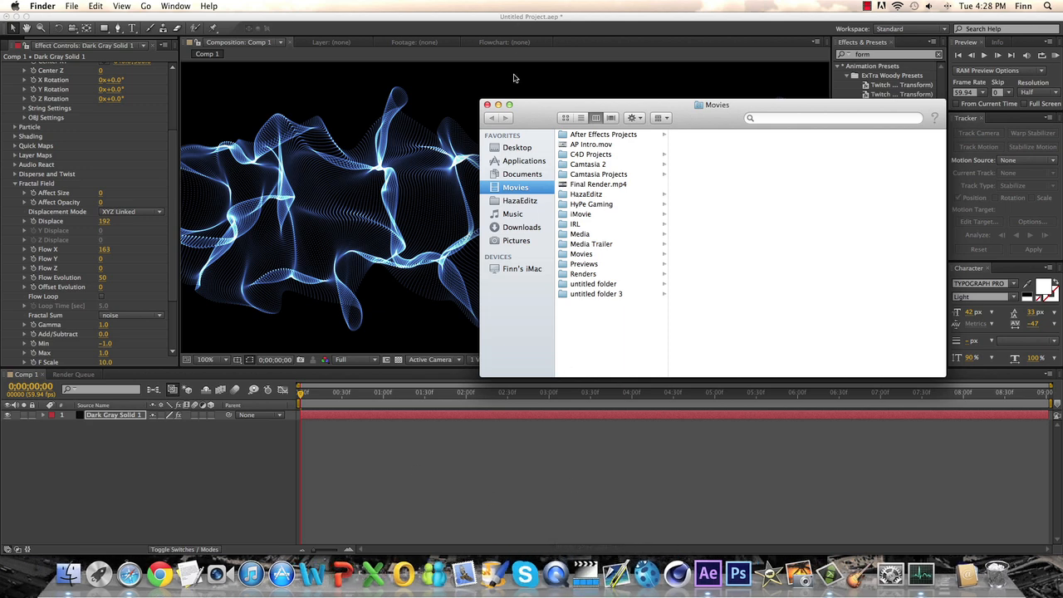
left_click(486, 104)
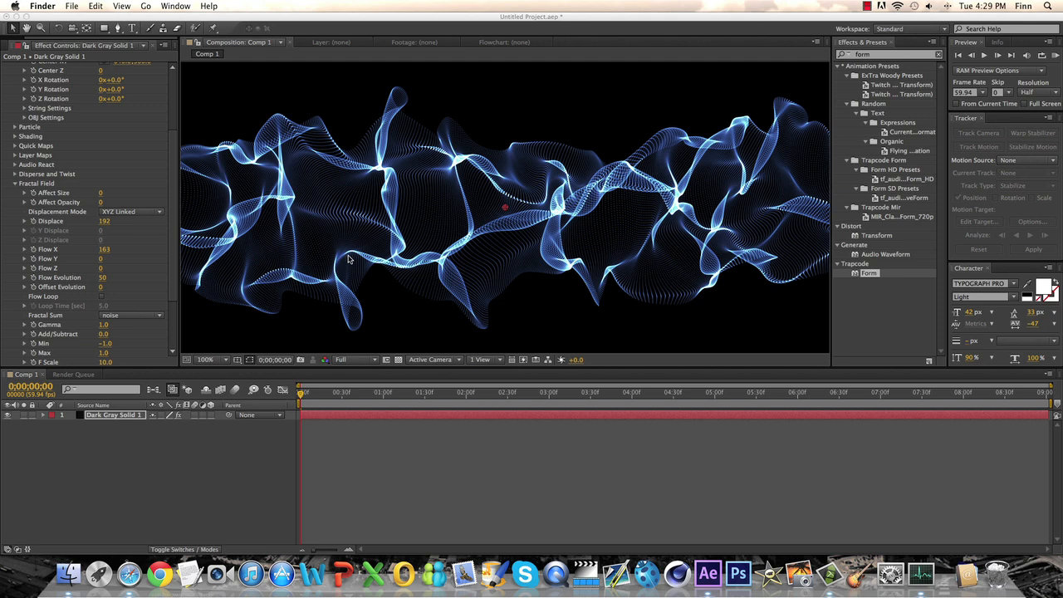
left_click(100, 253)
left_click_drag(100, 253, 246, 249)
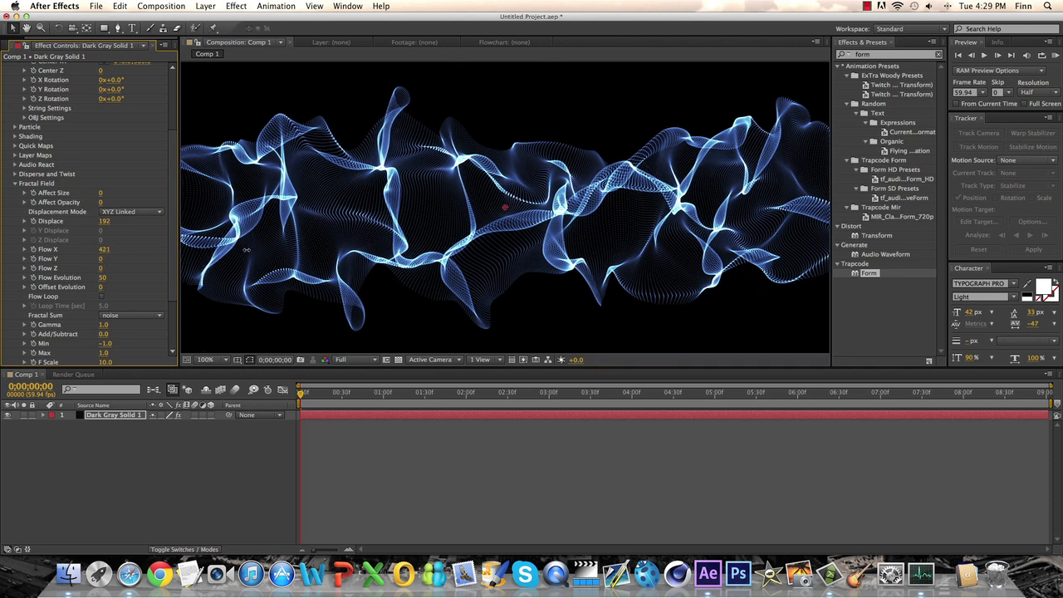
left_click_drag(345, 251, 400, 251)
left_click(107, 249)
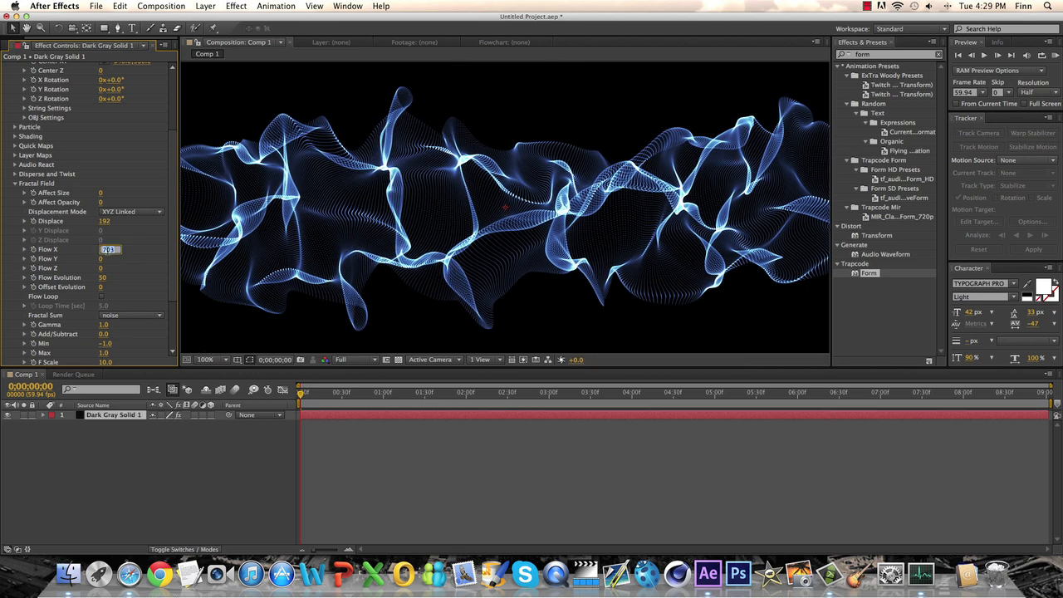
type("0")
key("Return")
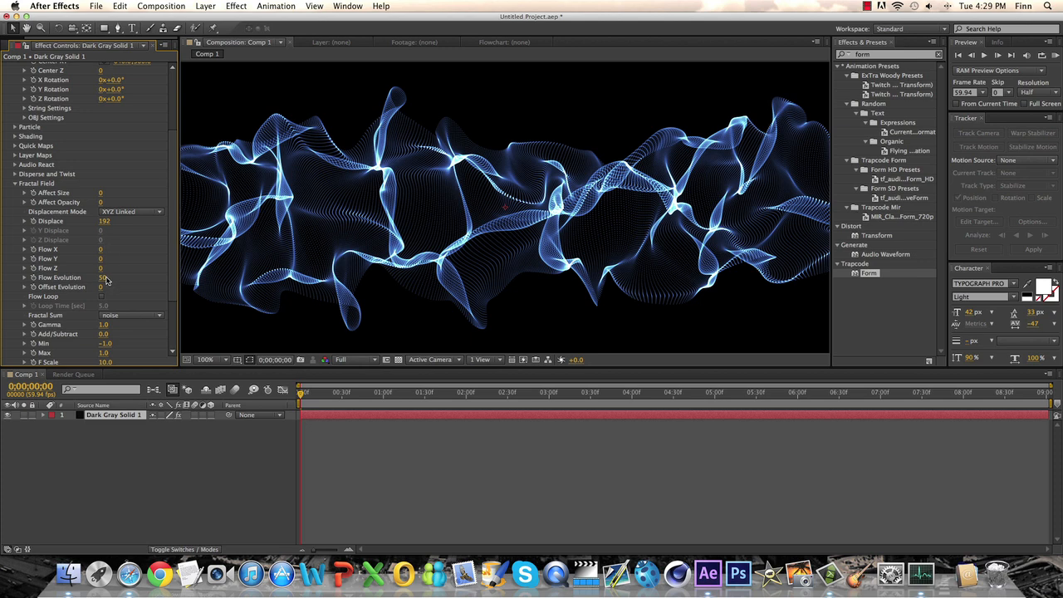
left_click_drag(101, 278, 134, 279)
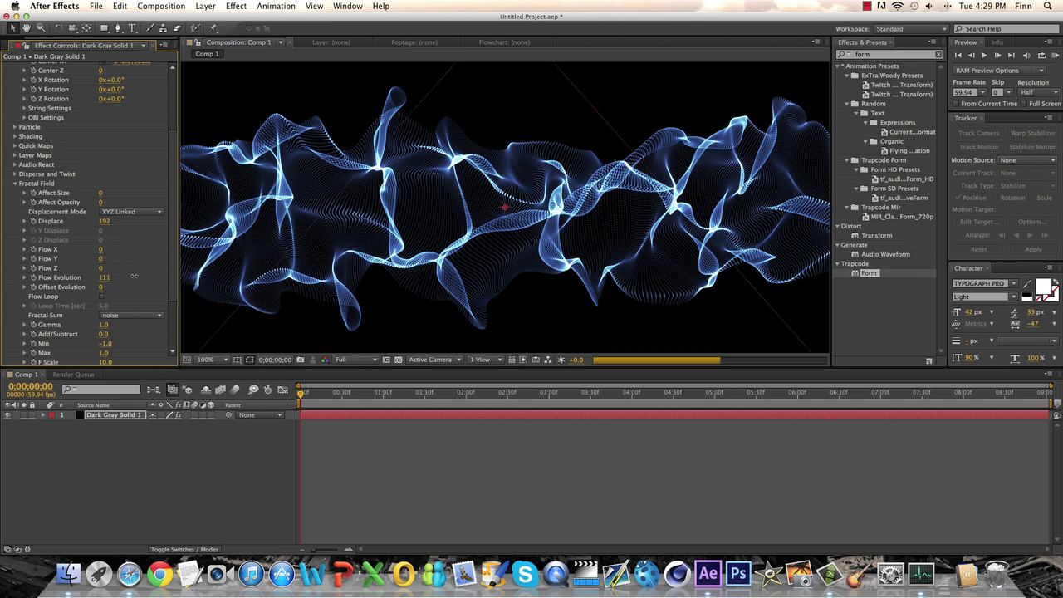
key("super+z")
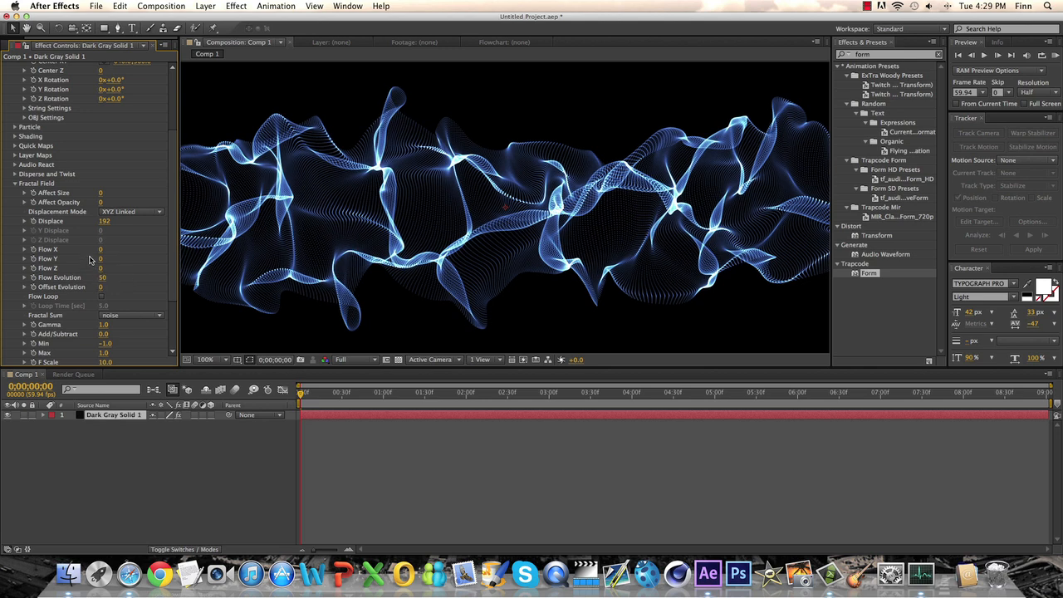
Step: Fine-tune the Fractal Field's Displace value, trying 225 and 208, and collapse the Fractal Field and Base Form settings
scroll(125, 279, "down", 3)
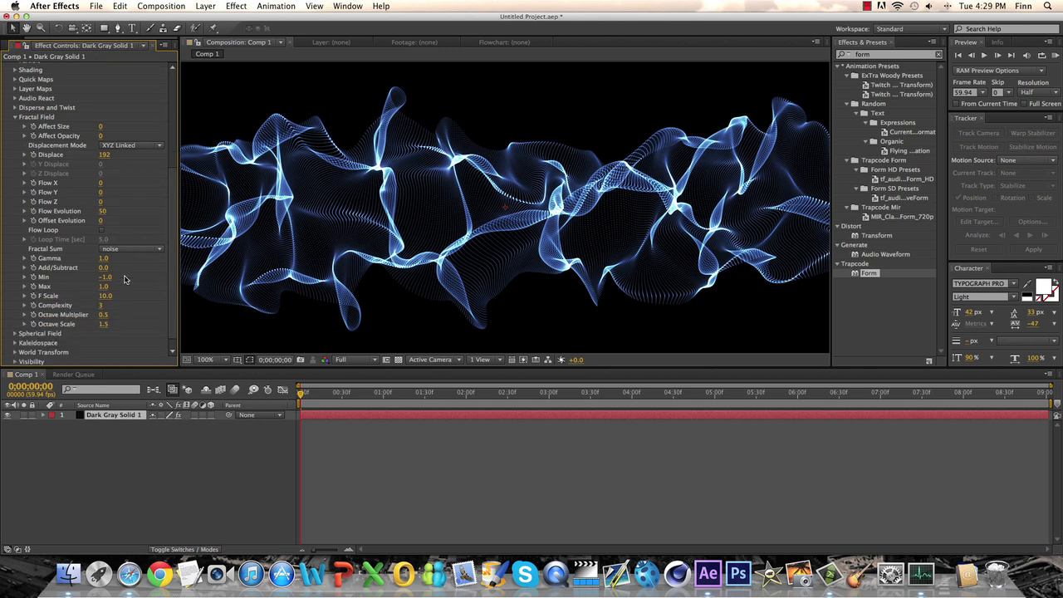
scroll(125, 279, "up", 5)
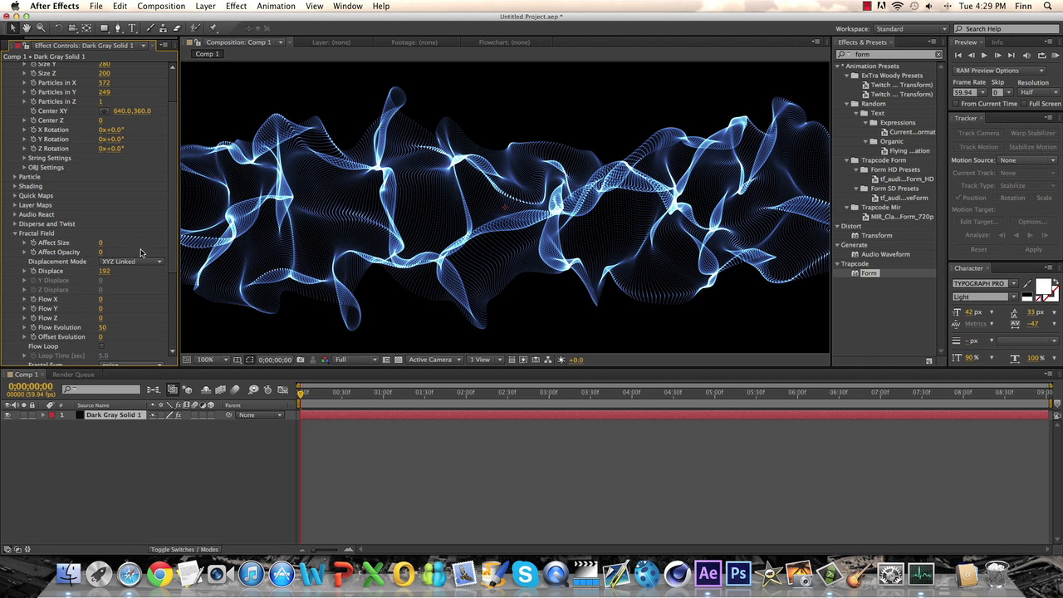
mouse_move(108, 271)
left_mouse_down()
mouse_move(84, 272)
mouse_move(126, 270)
mouse_move(104, 274)
left_mouse_up()
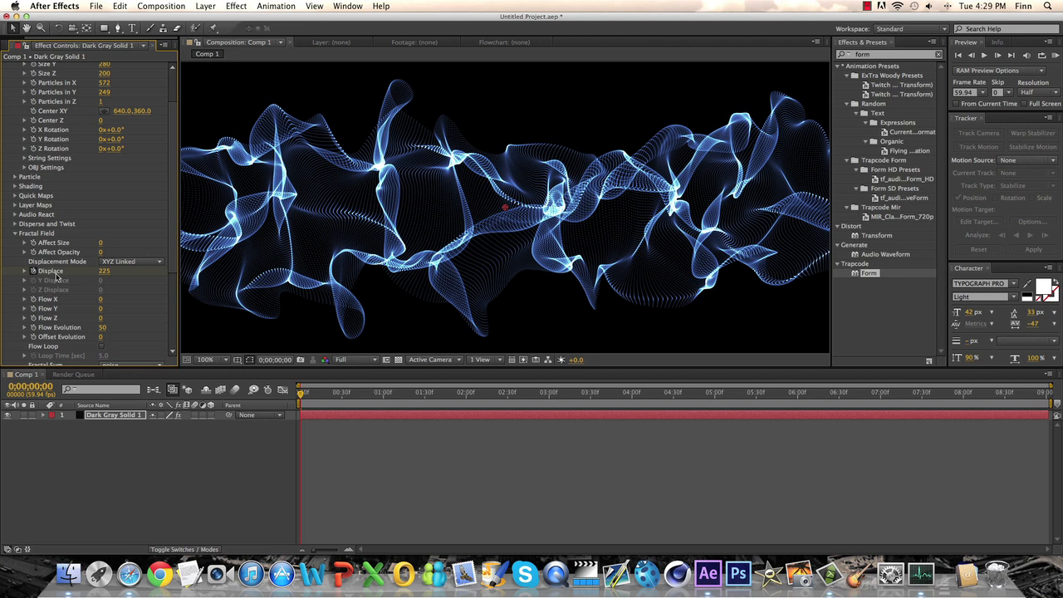
left_click_drag(104, 275, 89, 274)
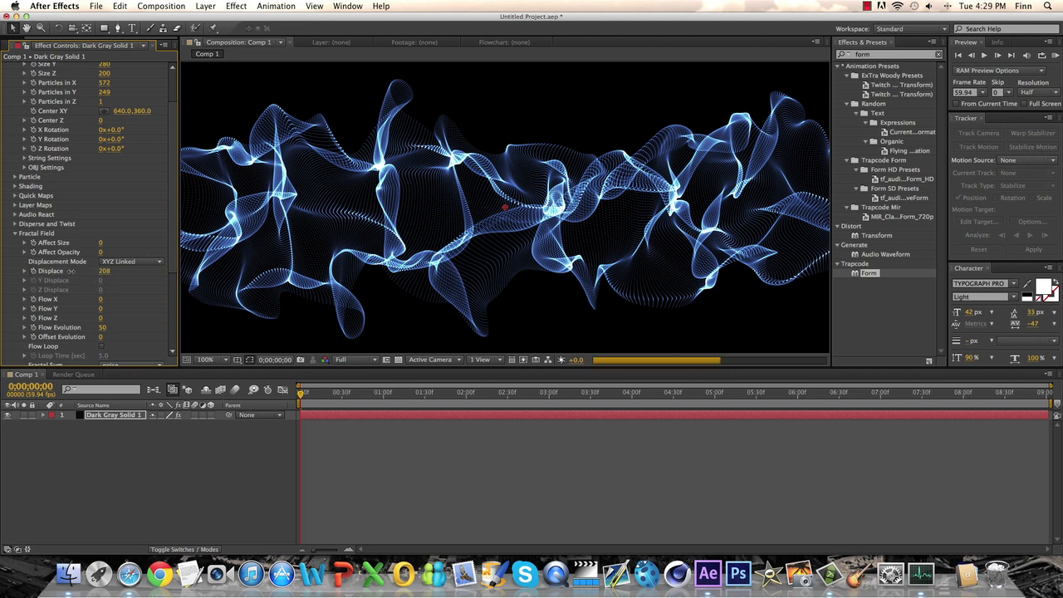
mouse_move(105, 274)
left_mouse_down()
mouse_move(225, 270)
mouse_move(108, 271)
left_mouse_up()
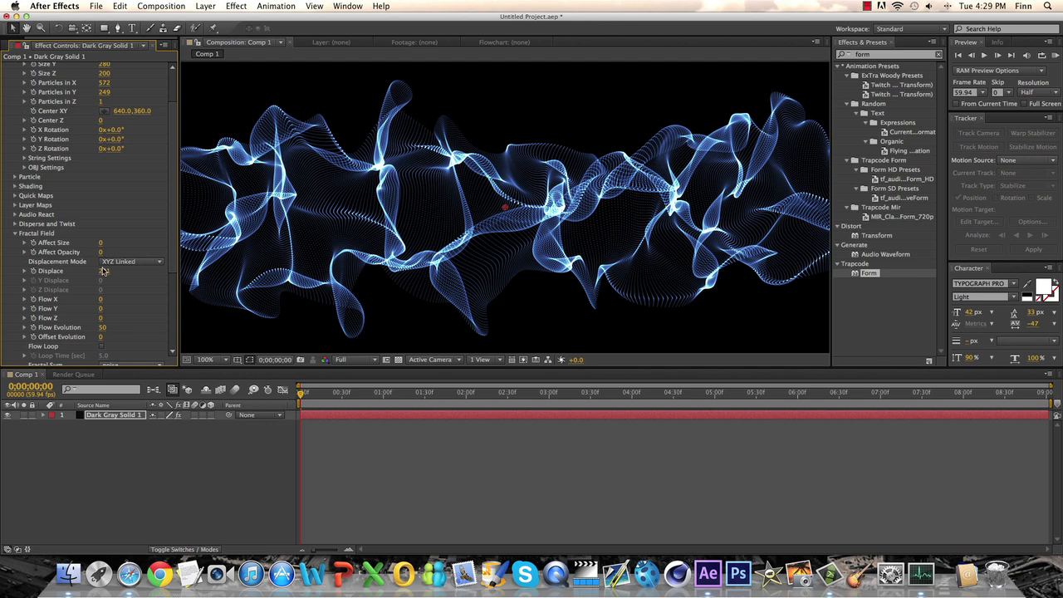
left_click(14, 234)
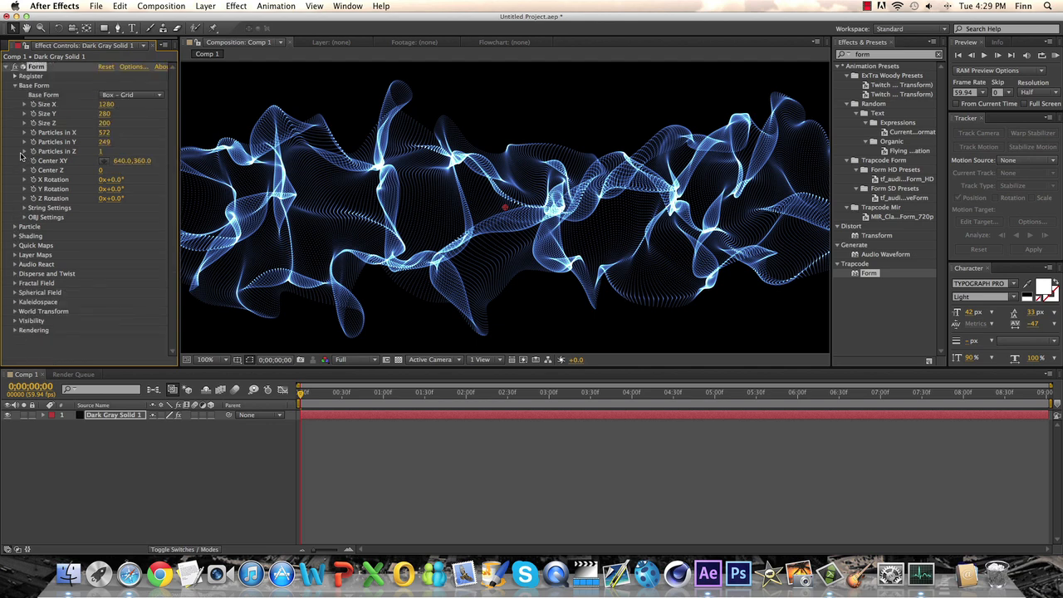
left_click(14, 85)
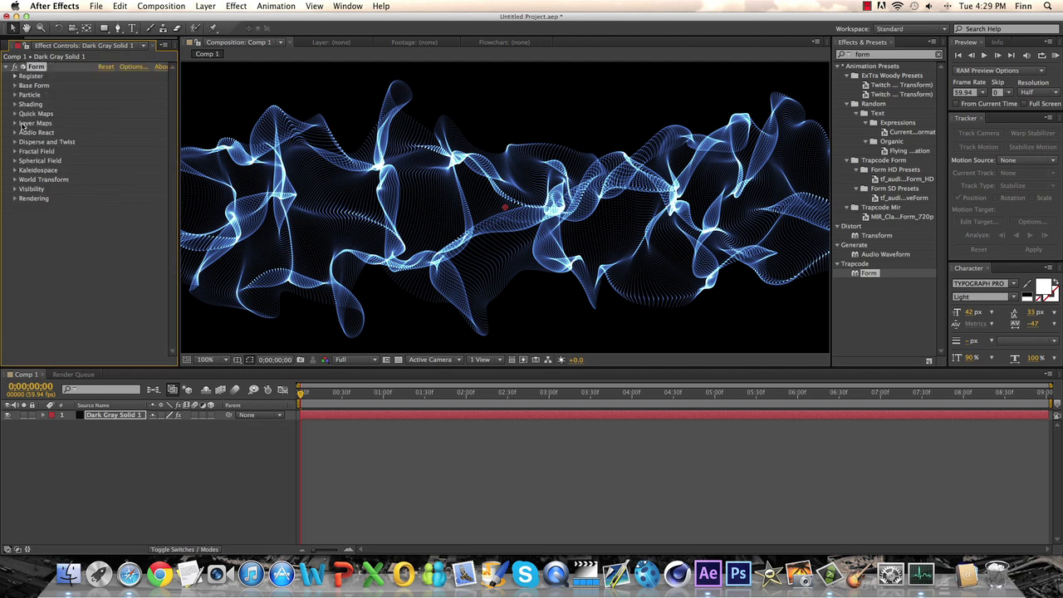
Step: Try a Disperse of 14 and different Twist amounts on the form, and set Disperse to 0 and Twist to 4
left_click(14, 142)
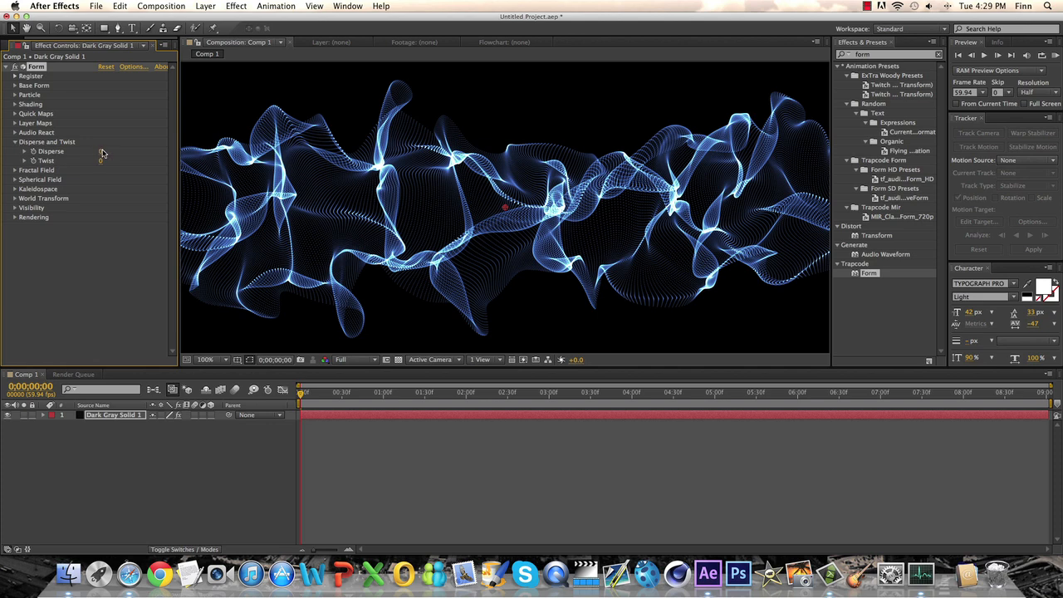
left_click_drag(101, 152, 108, 151)
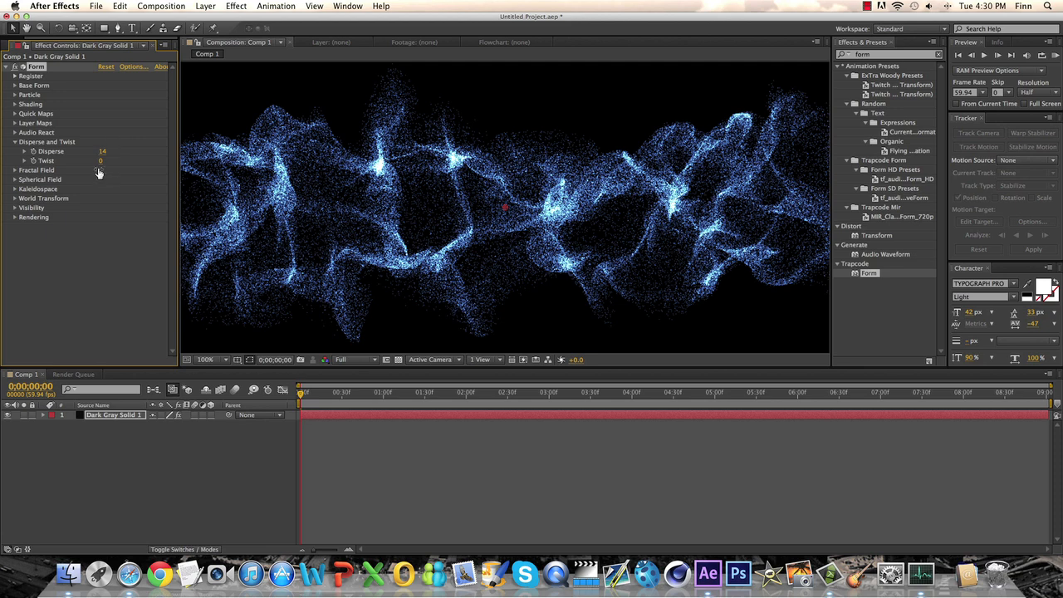
left_click_drag(106, 160, 300, 159)
left_click_drag(5, 159, 100, 158)
left_click(103, 153)
type("0")
key("Tab")
type("4")
key("Return")
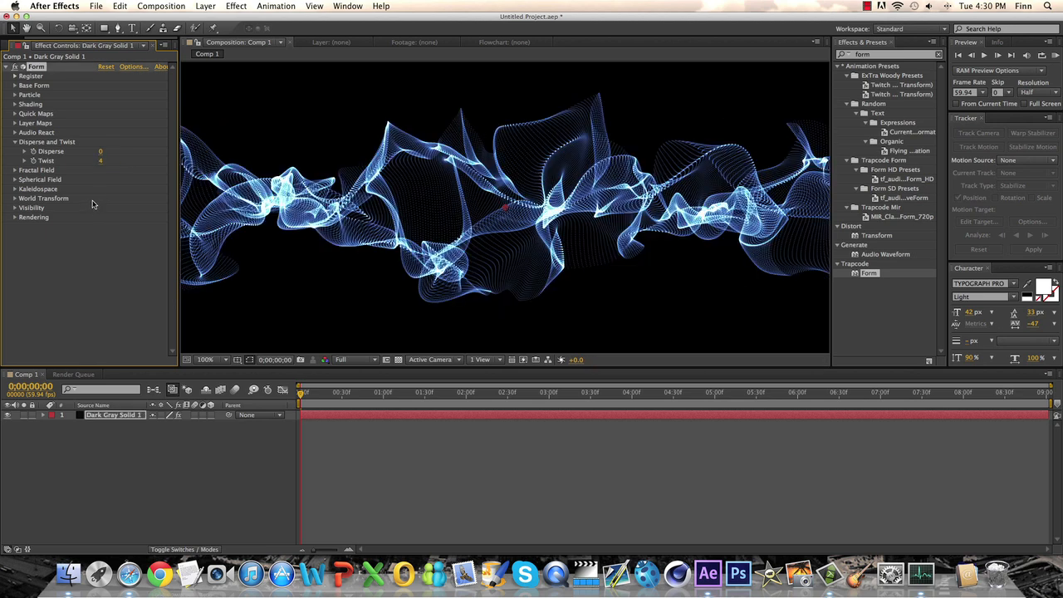
Step: Check the twisted form in the composition and reset Twist to 0
scroll(417, 176, "down", 3)
scroll(417, 175, "up", 2)
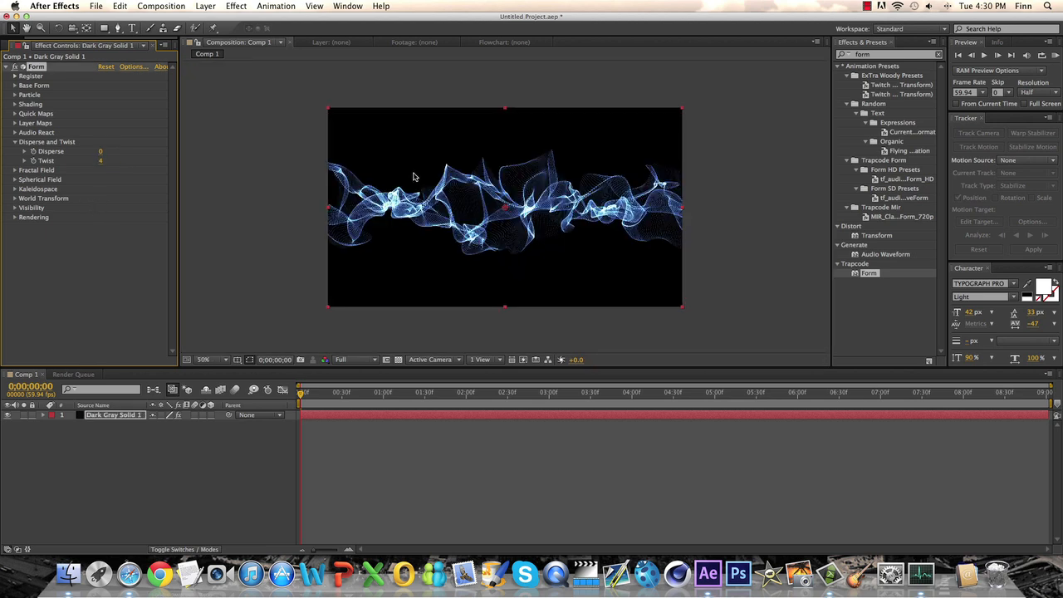
left_click(101, 161)
type("0")
key("Return")
left_click(14, 142)
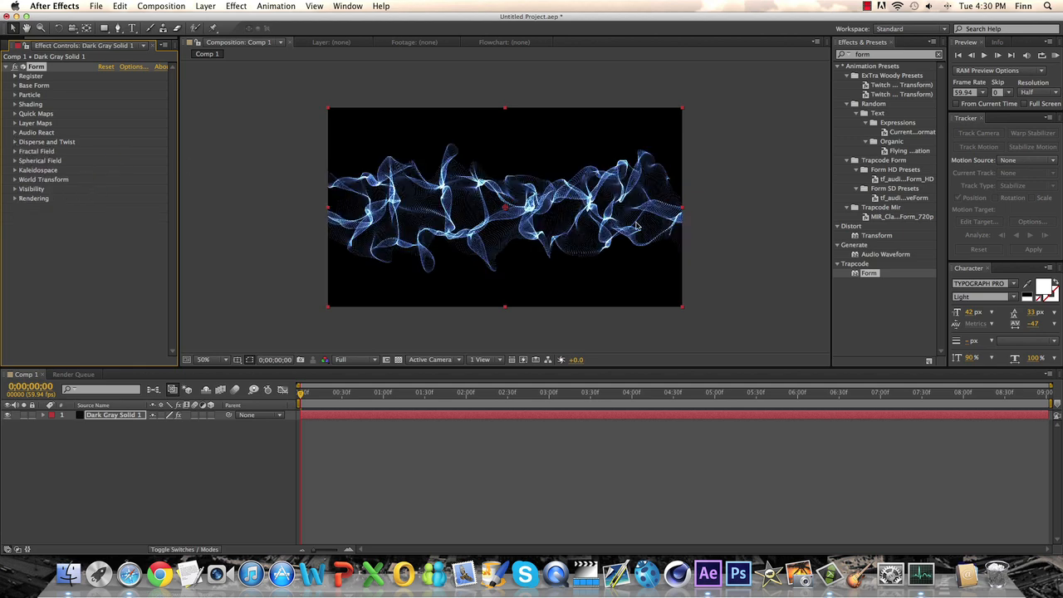
Step: Set the base form's Particles in X and Particles in Y to 600 each
scroll(617, 227, "up", 1)
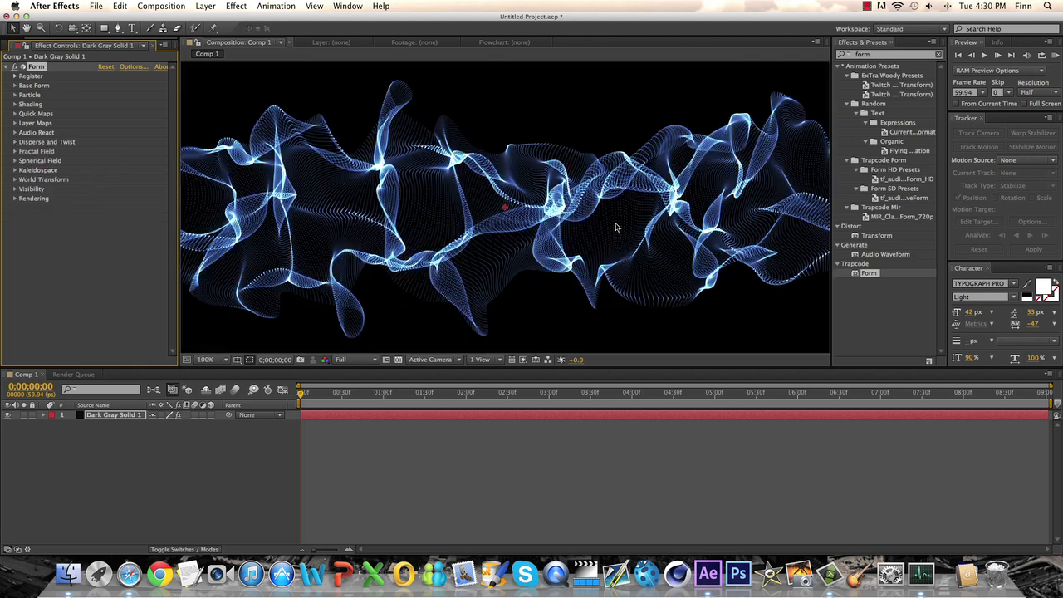
left_click(15, 85)
left_click(105, 133)
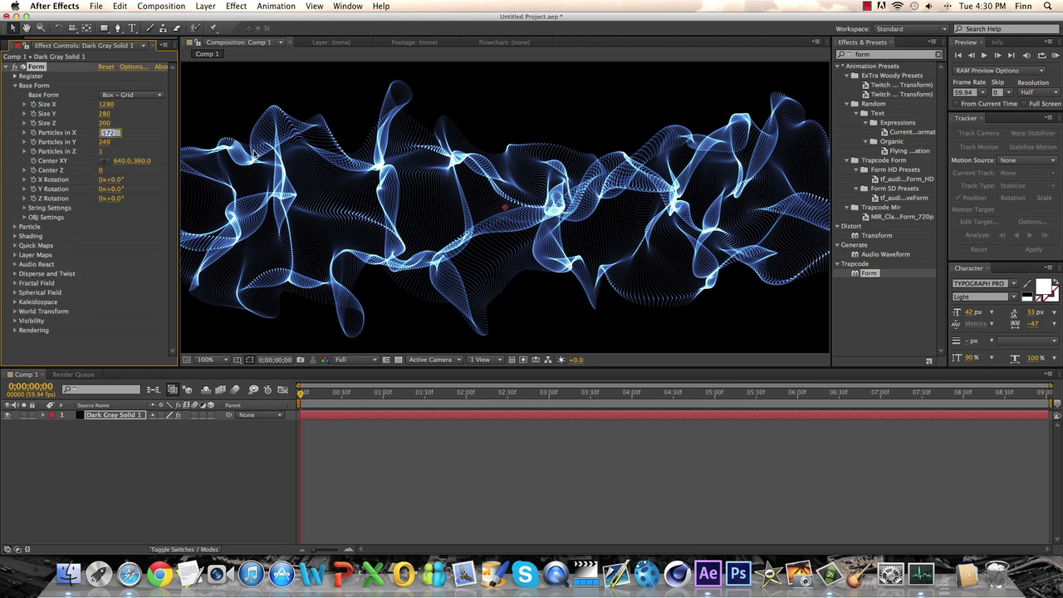
type("600")
key("Tab")
type("600")
key("Return")
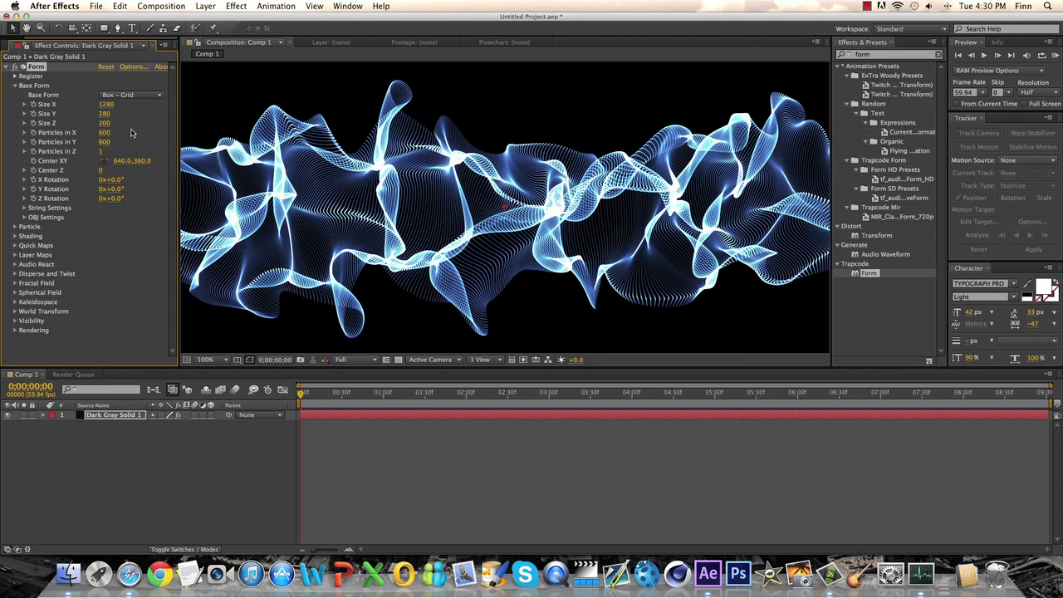
Step: Set the base form's Particles in X and Particles in Y to 500 each, and check the result in the composition
left_click(104, 132)
type("500")
left_click(103, 142)
type("500")
key("Return")
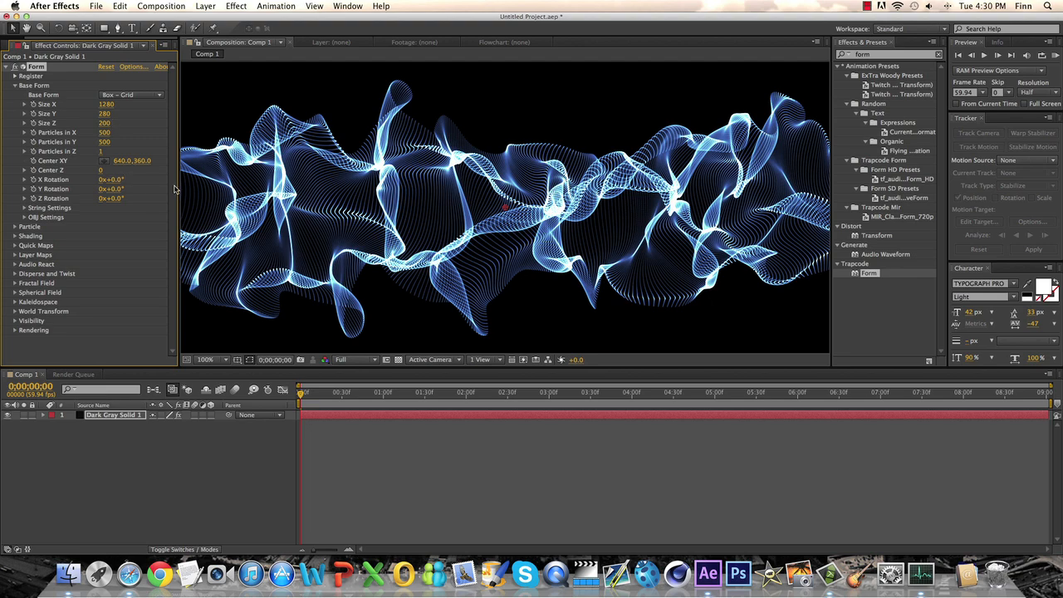
key("comma")
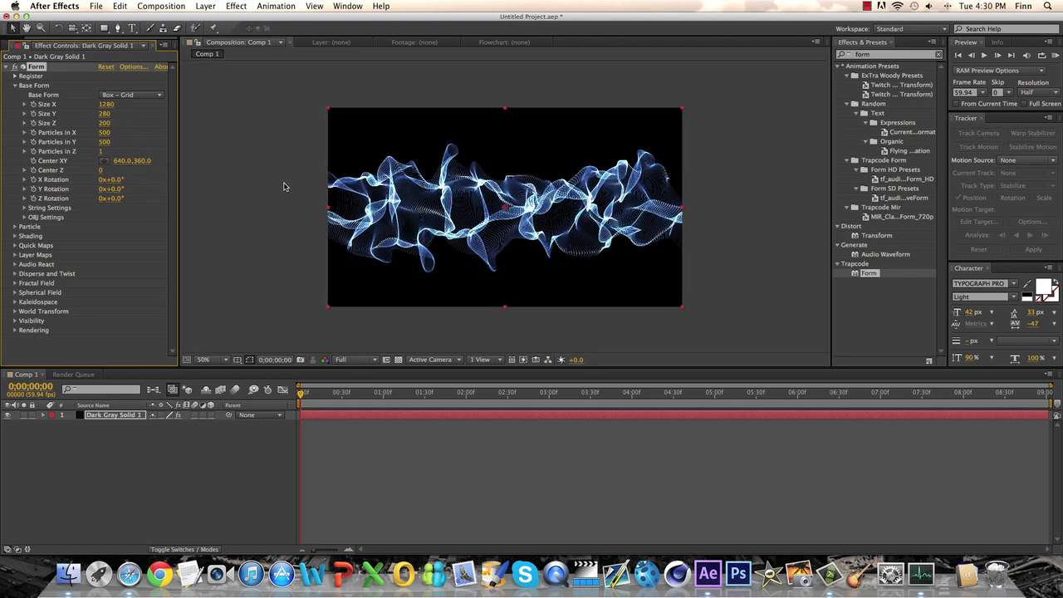
scroll(284, 186, "up", 2)
scroll(285, 187, "down", 2)
scroll(284, 187, "up", 1)
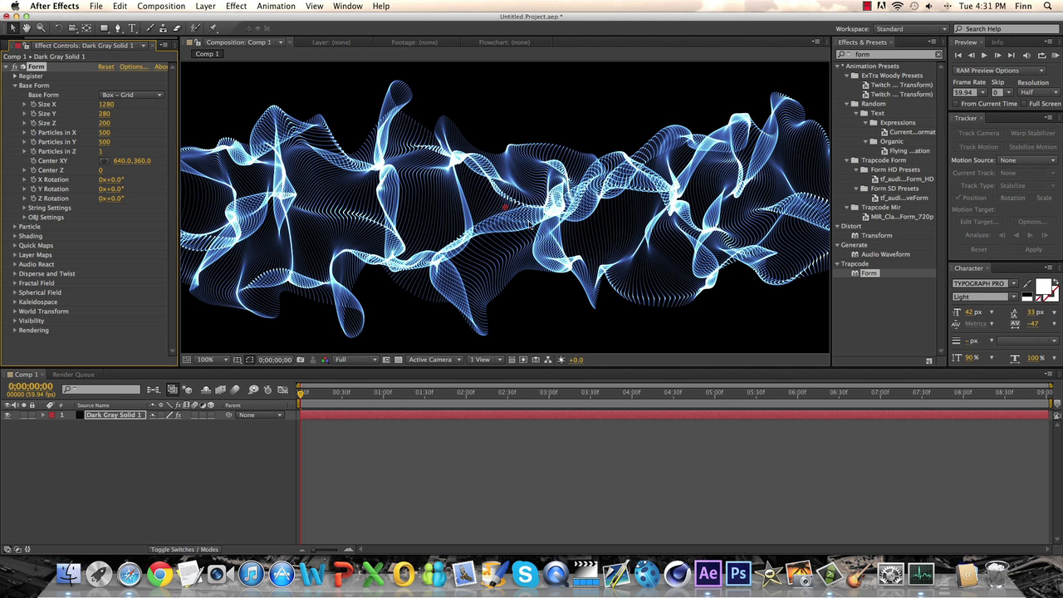
left_click(15, 85)
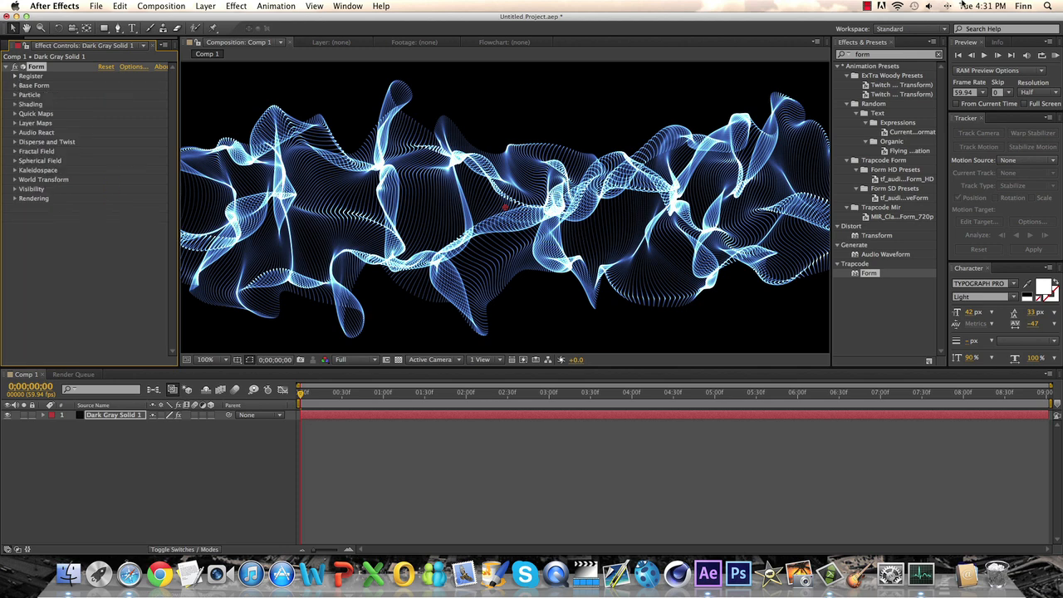
left_click(869, 7)
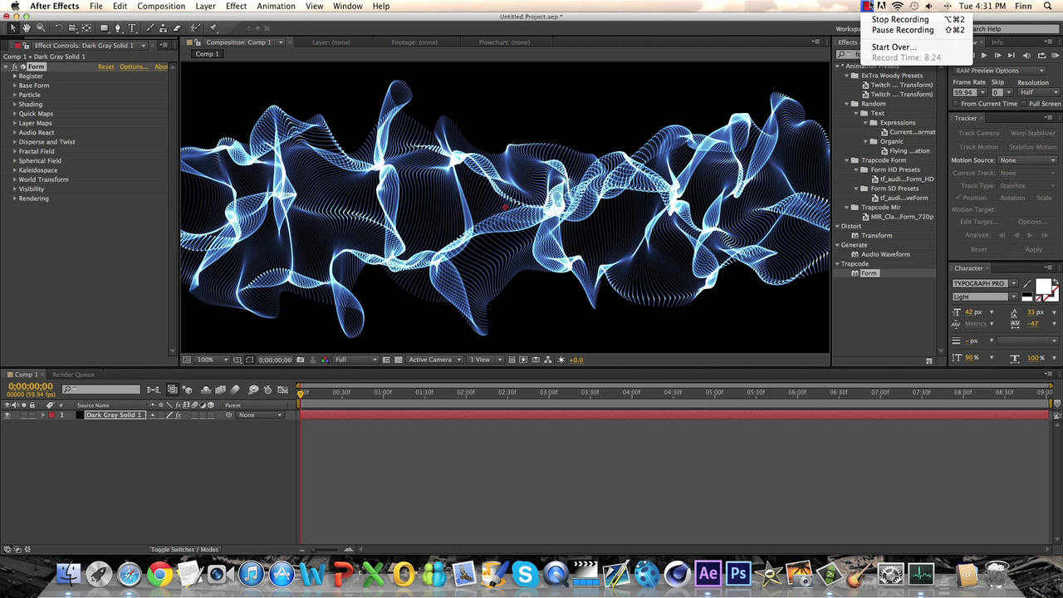
left_click(870, 6)
left_click(64, 226)
scroll(368, 234, "down", 1)
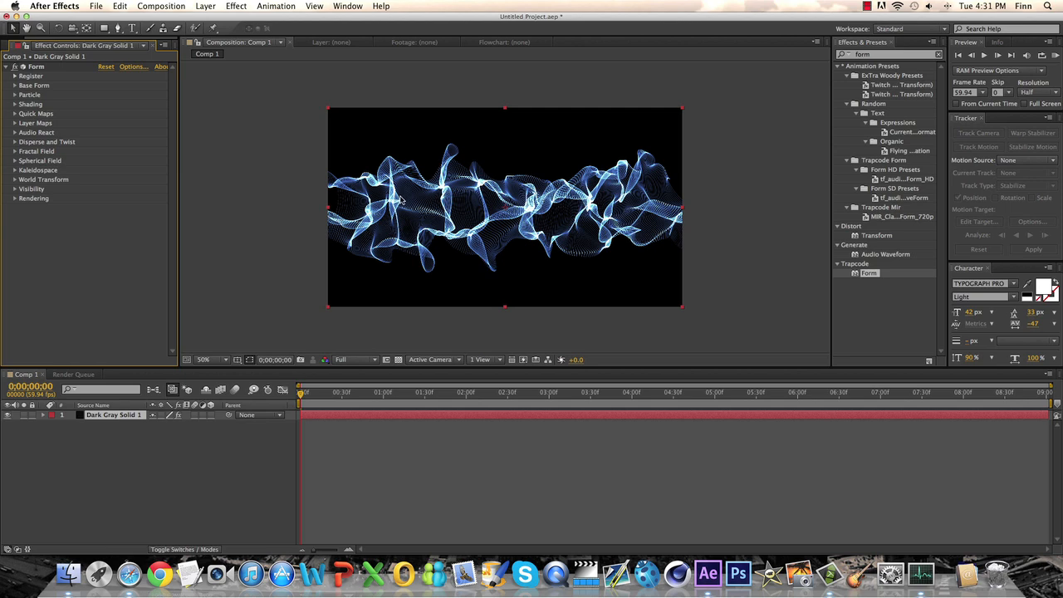
scroll(400, 200, "up", 1)
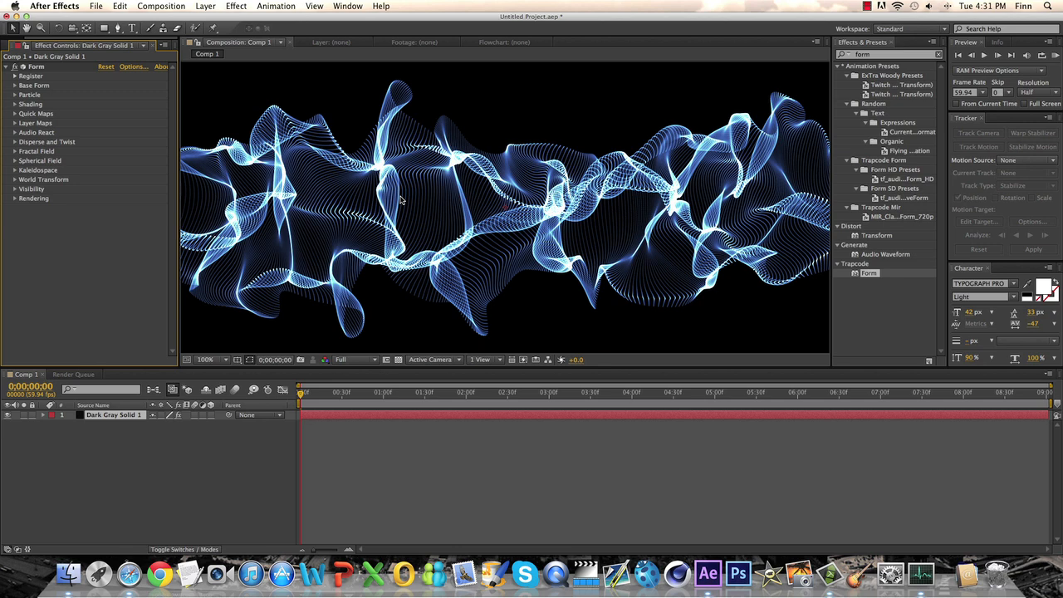
scroll(412, 191, "up", 1)
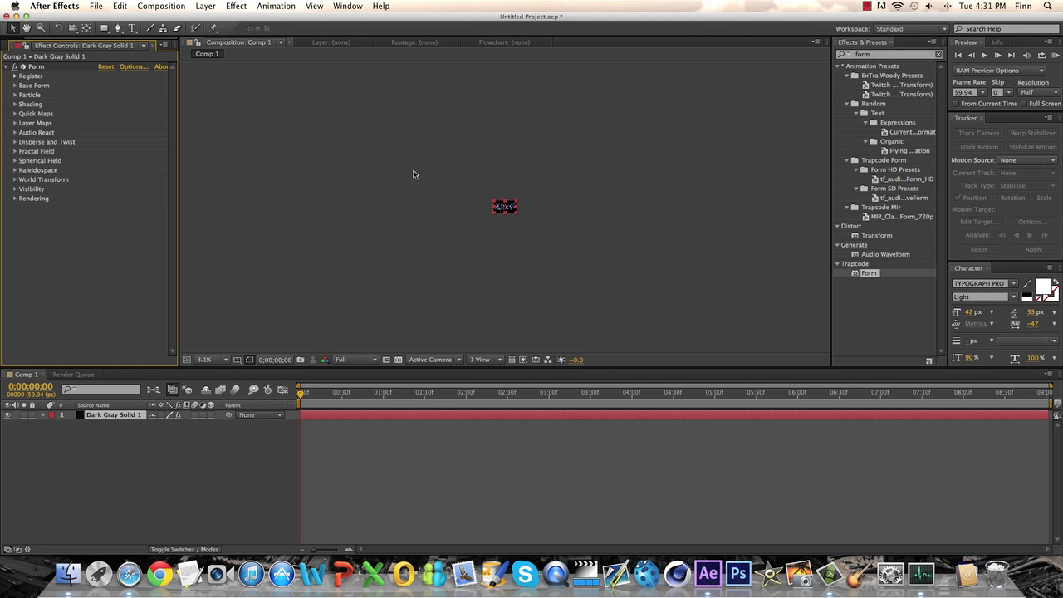
scroll(413, 175, "down", 1)
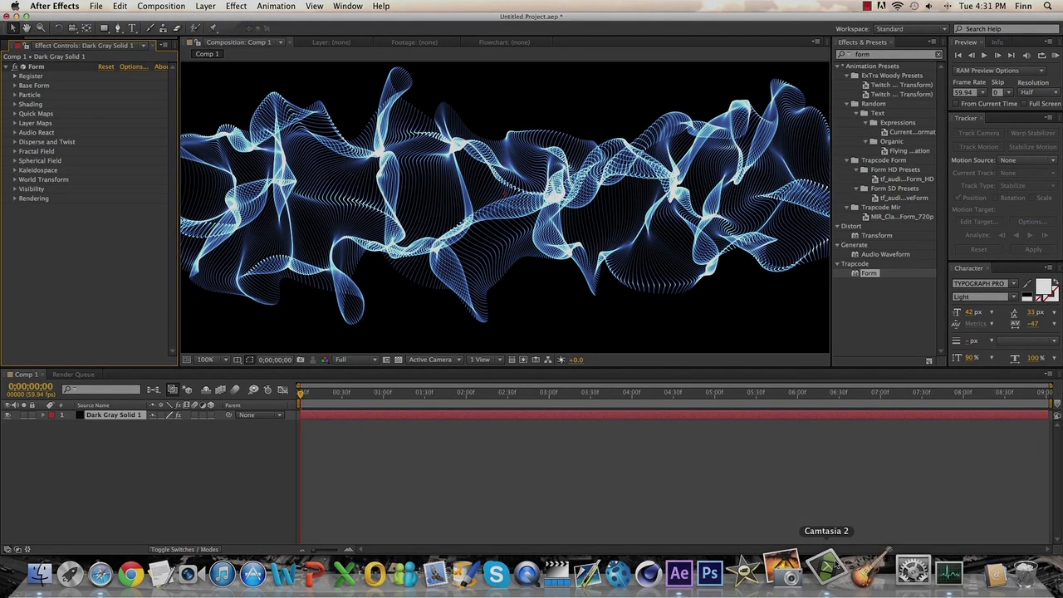
left_click(865, 6)
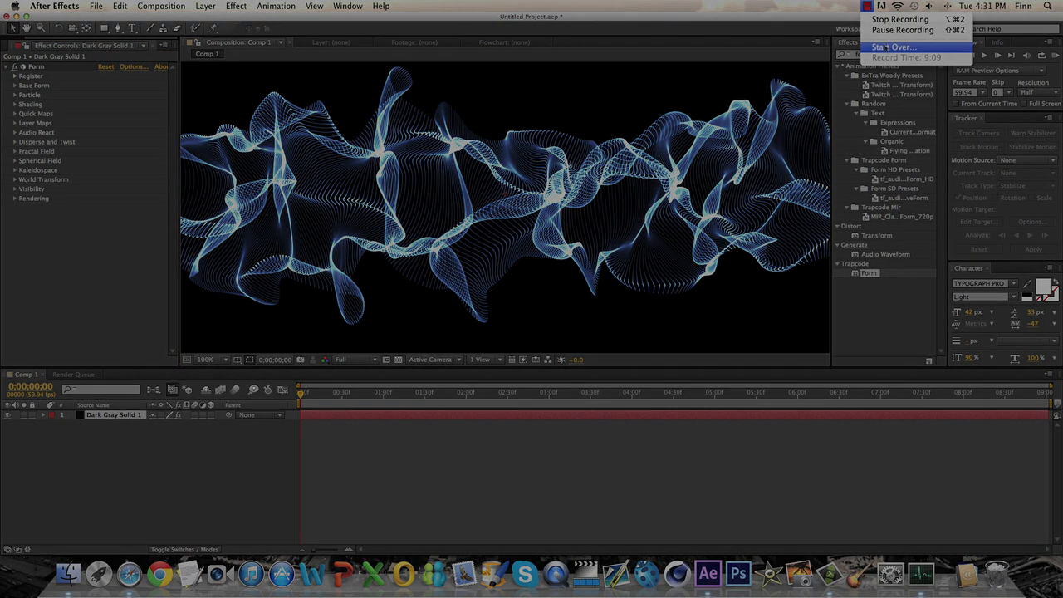